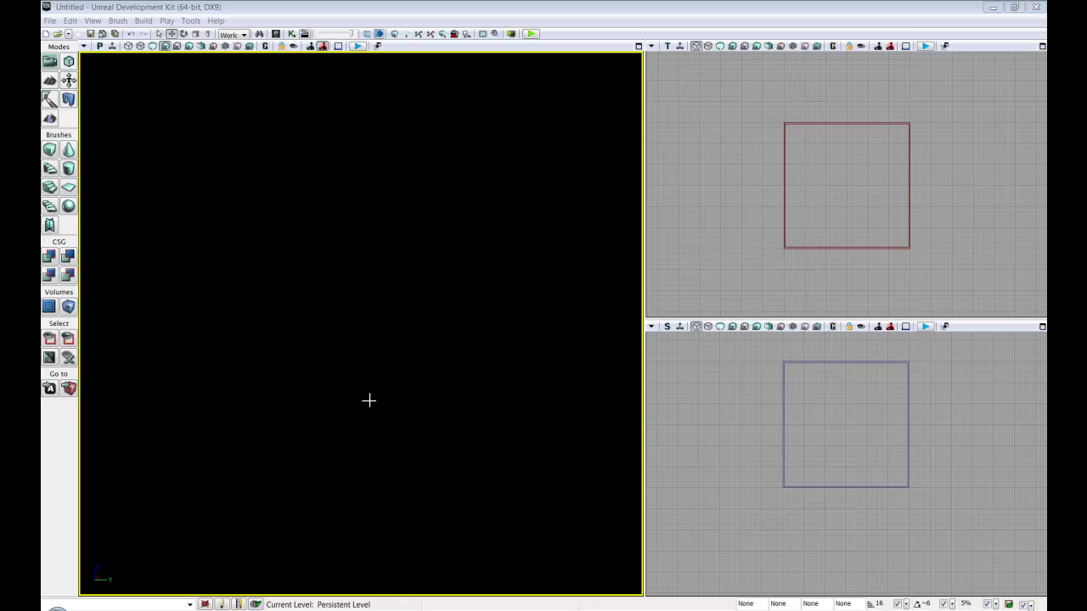
Step: Place a point light on the room floor and raise it above the floor
{"action": "left_click", "coordinate": [369, 400]}
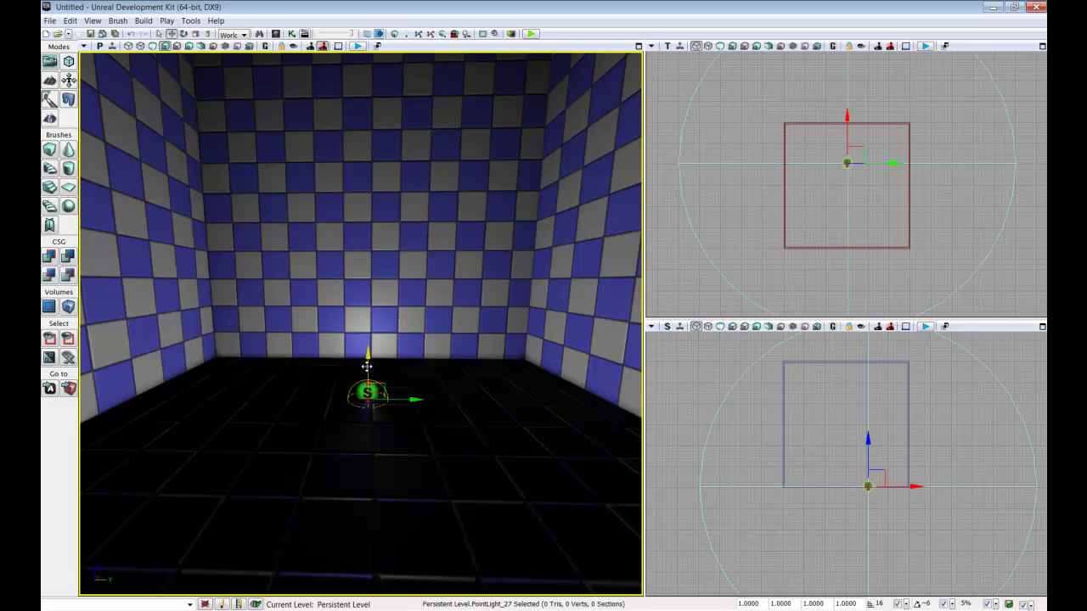
{"action": "left_click_drag", "start_coordinate": [367, 366], "coordinate": [367, 315]}
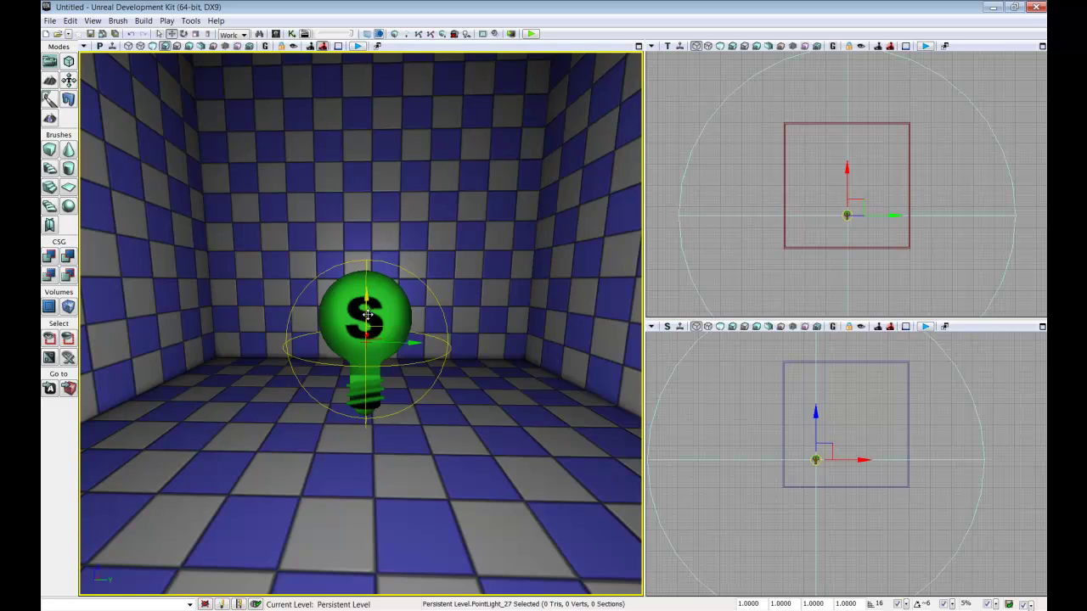
Step: Open the Actor Classes list and select SpotLight from the SpotLights category under Lights
{"action": "left_click", "coordinate": [276, 34]}
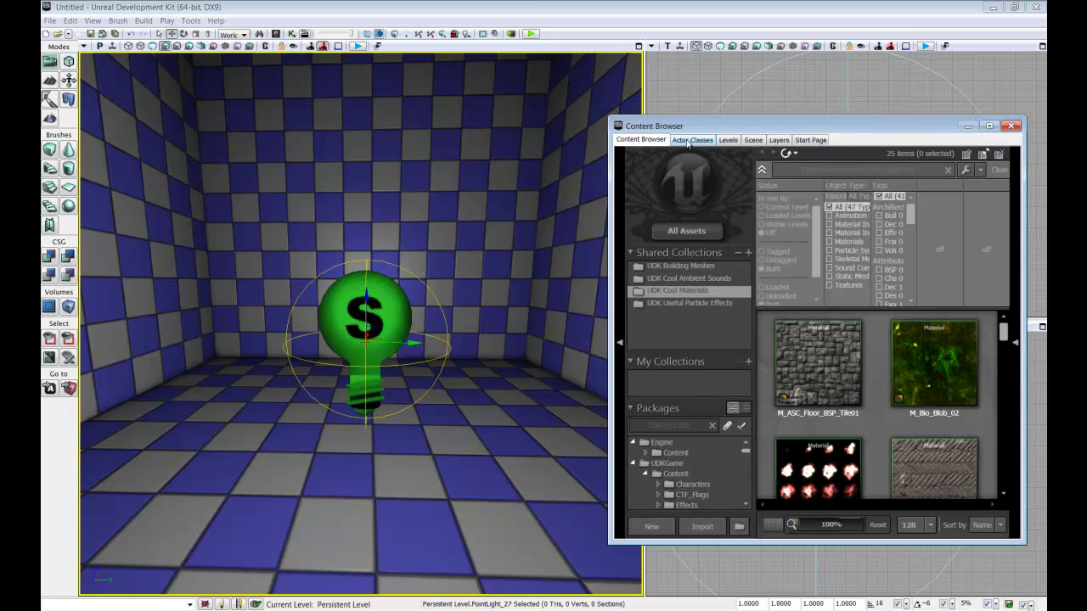
{"action": "left_click", "coordinate": [690, 140]}
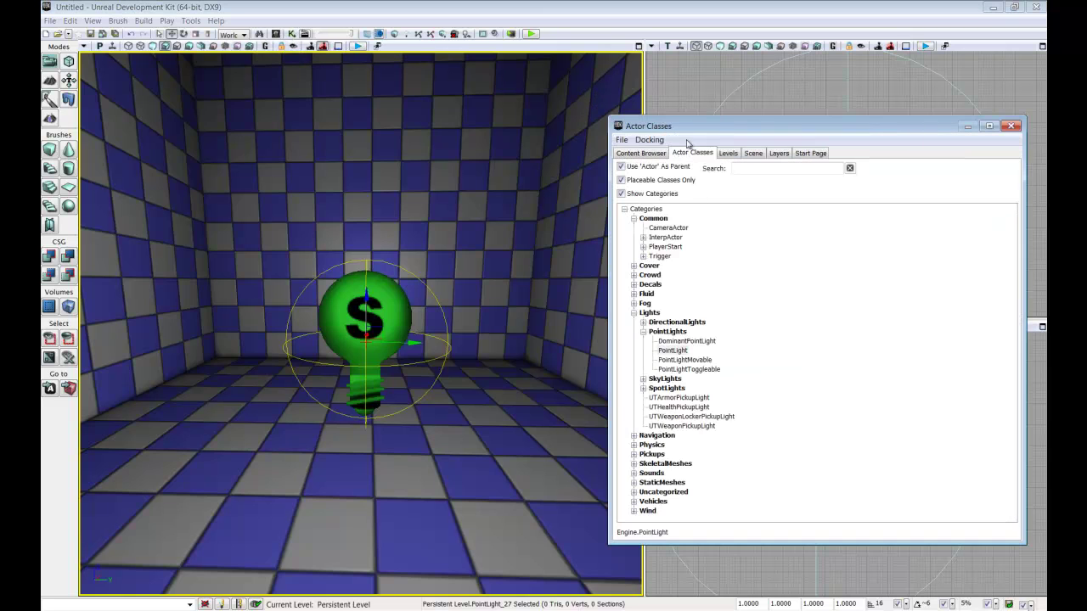
{"action": "left_click", "coordinate": [649, 314]}
{"action": "left_click", "coordinate": [643, 387]}
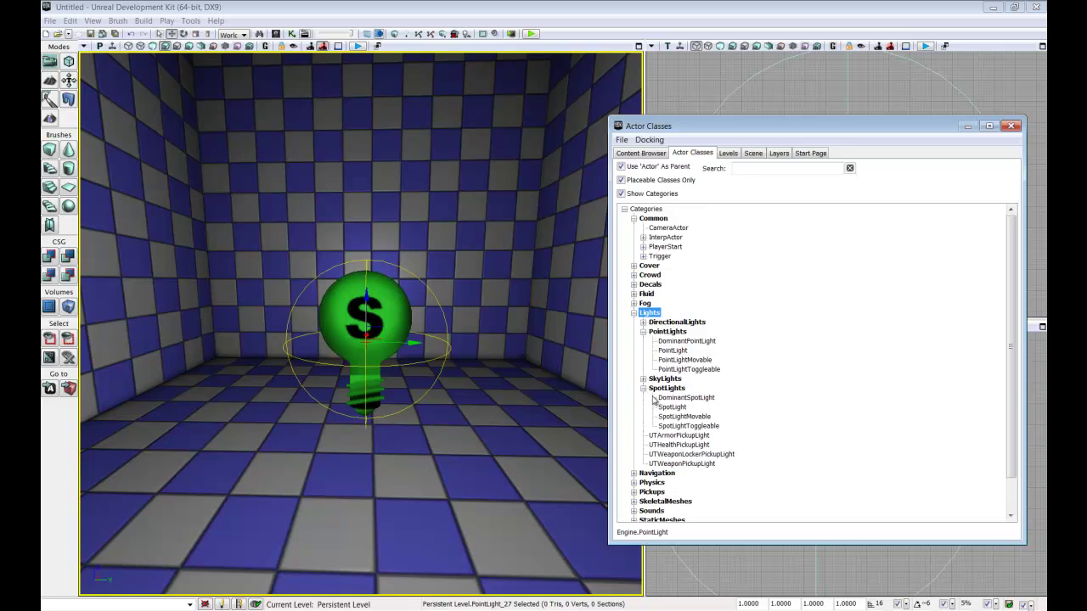
{"action": "left_click", "coordinate": [672, 407]}
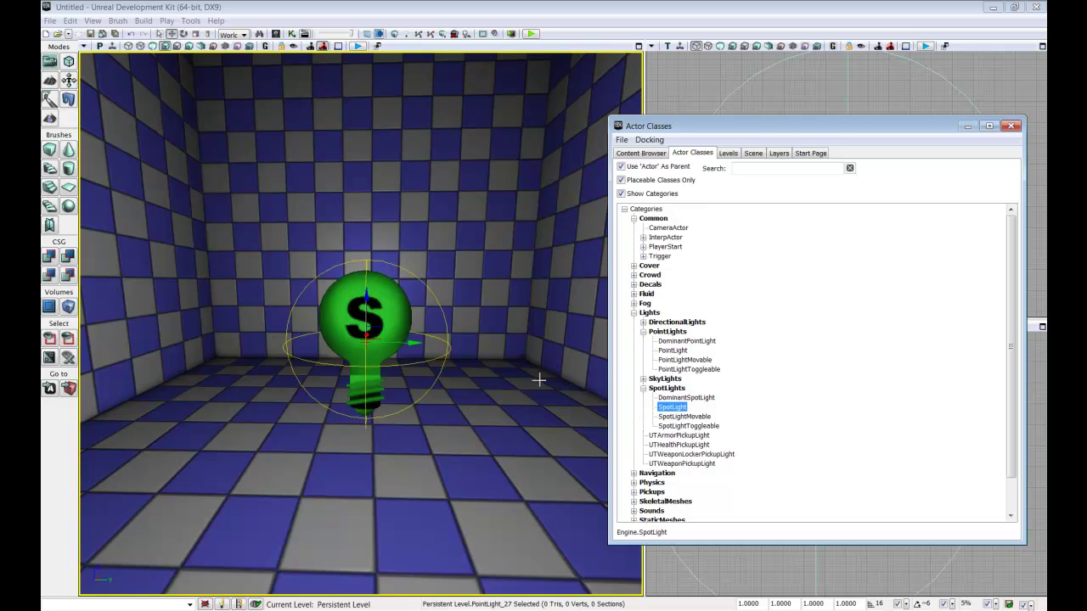
Step: Add a SpotLight on the floor to the right of the point light and raise it to about mid-wall height
{"action": "right_click", "coordinate": [469, 385]}
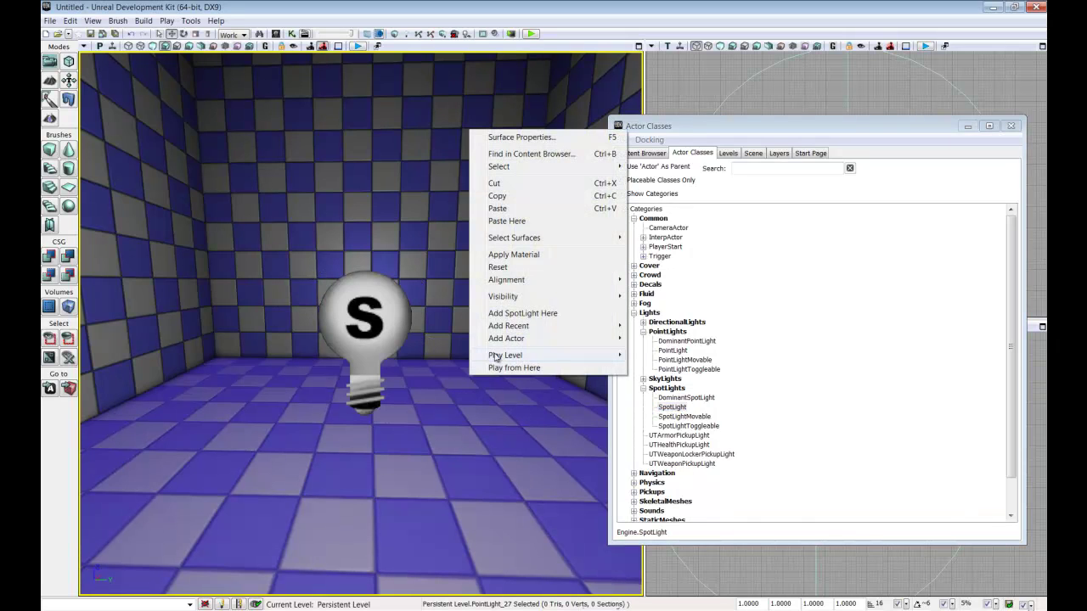
{"action": "left_click", "coordinate": [507, 314]}
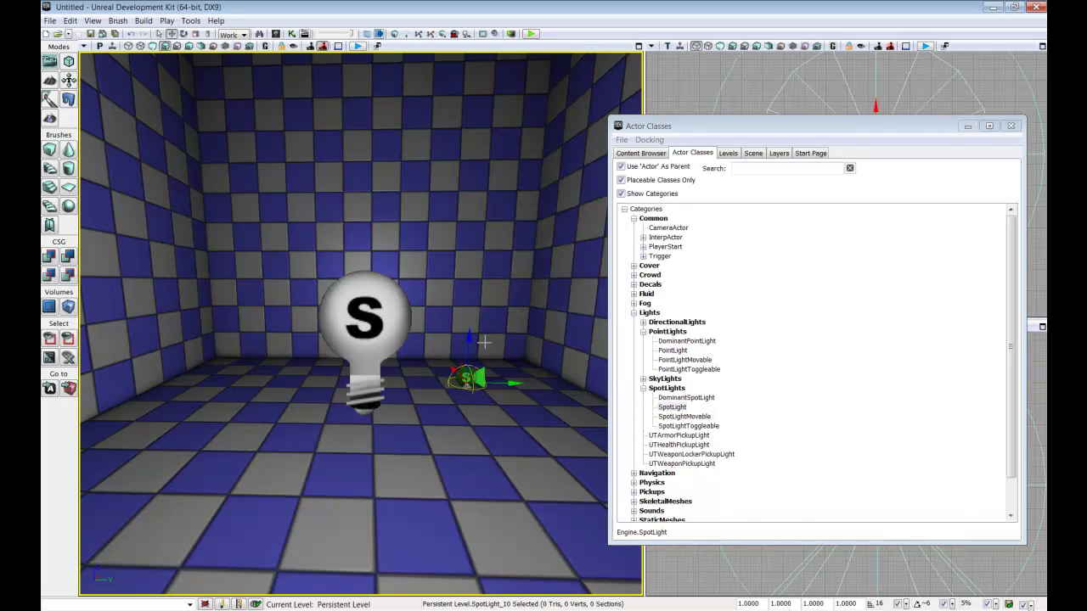
{"action": "left_click_drag", "start_coordinate": [471, 333], "coordinate": [472, 201]}
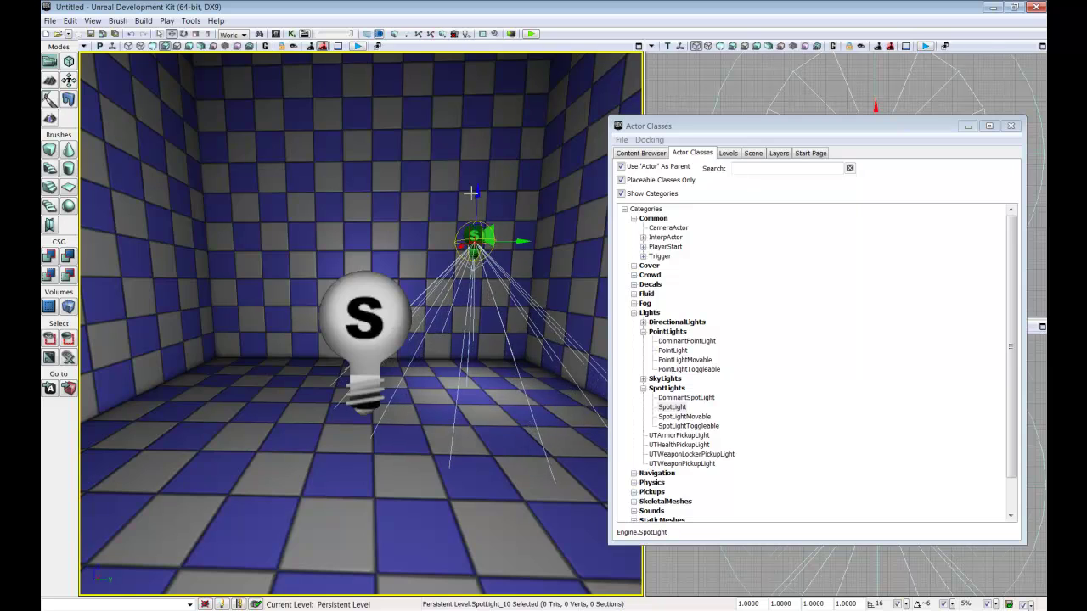
Step: Delete the point light in the middle of the room
{"action": "left_click", "coordinate": [365, 327]}
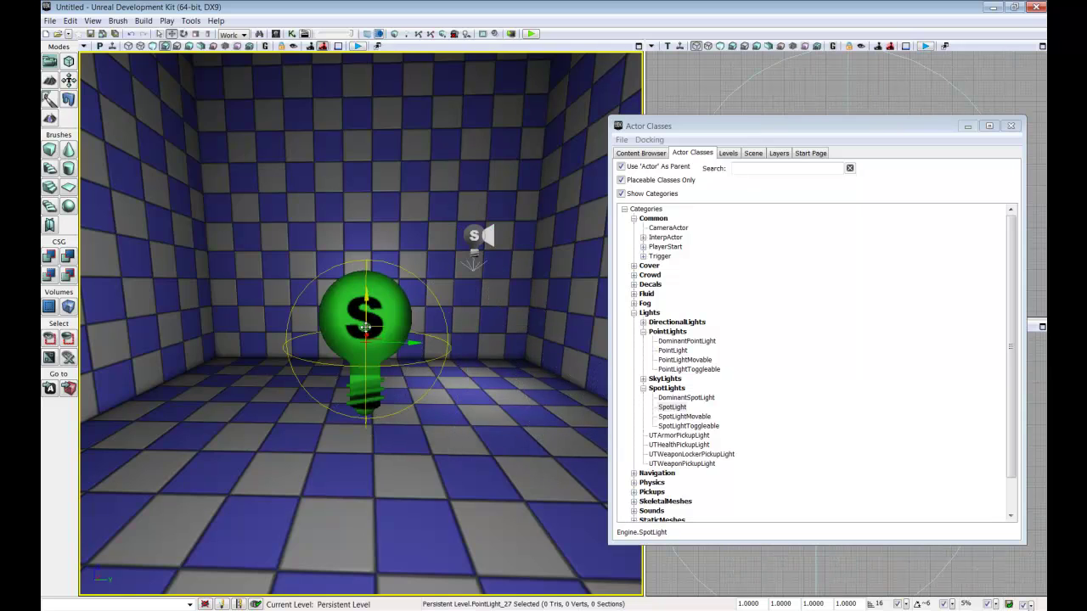
{"action": "key", "text": "Delete"}
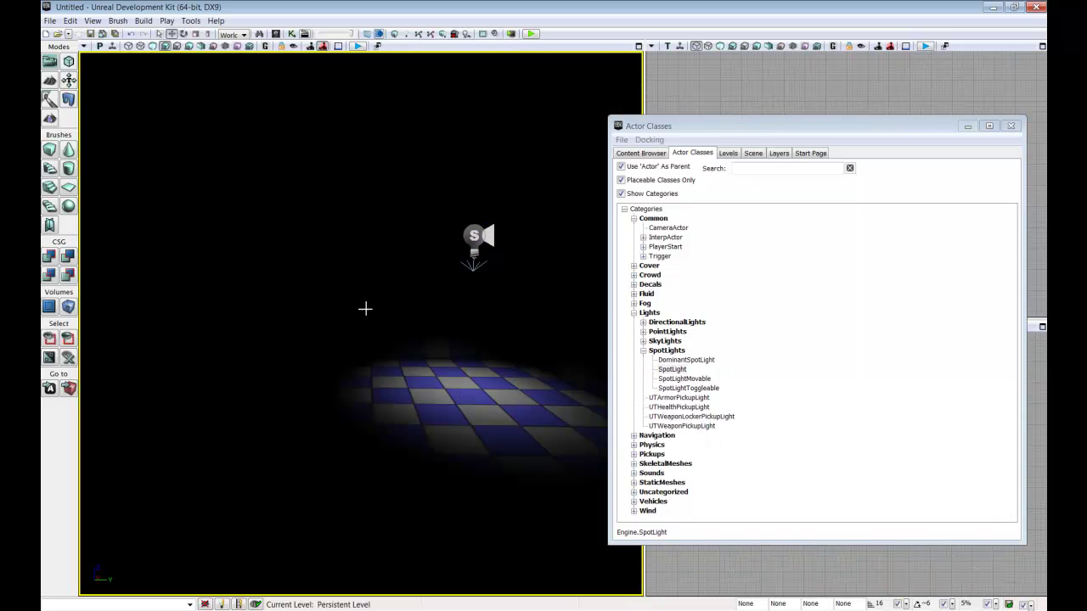
Step: Add a second SpotLight from the recently used actors near the left side of the back wall and raise it
{"action": "left_click", "coordinate": [240, 294]}
{"action": "right_click", "coordinate": [240, 283]}
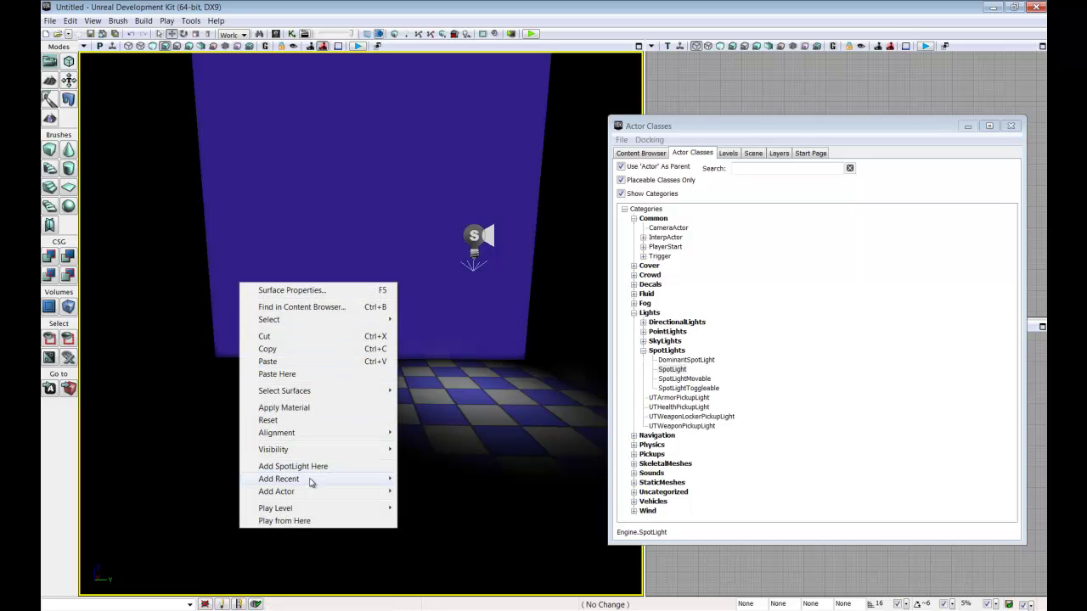
{"action": "mouse_move", "coordinate": [346, 483]}
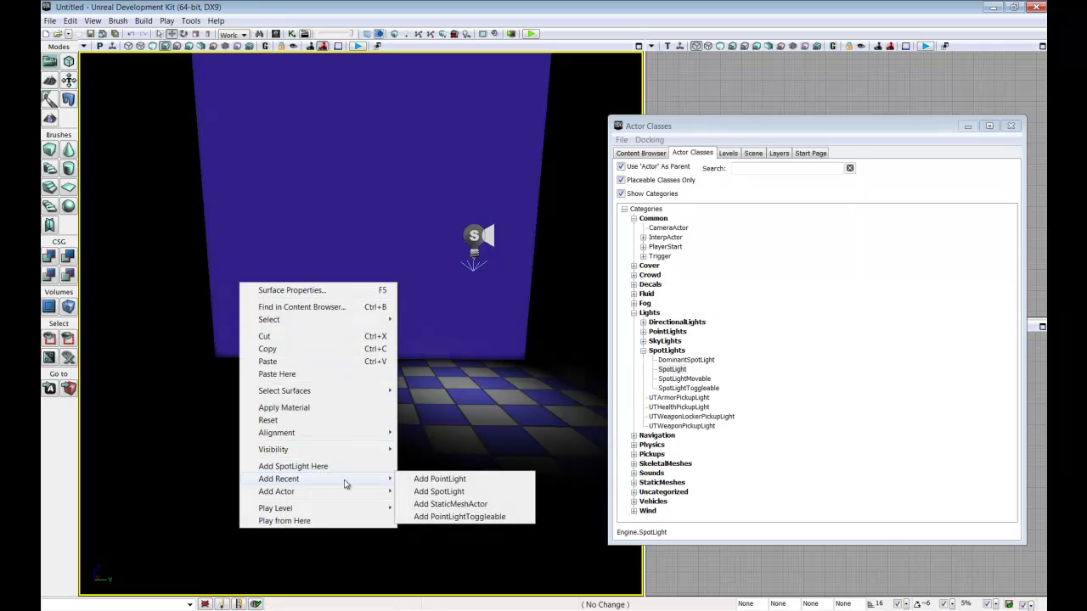
{"action": "left_click", "coordinate": [448, 492]}
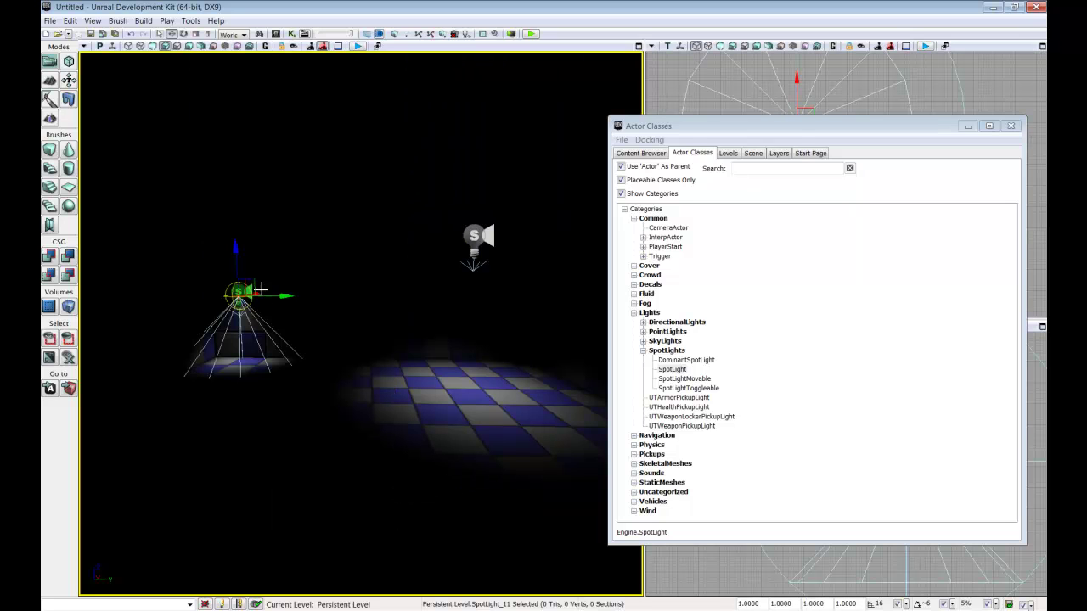
{"action": "left_click_drag", "start_coordinate": [241, 267], "coordinate": [254, 242]}
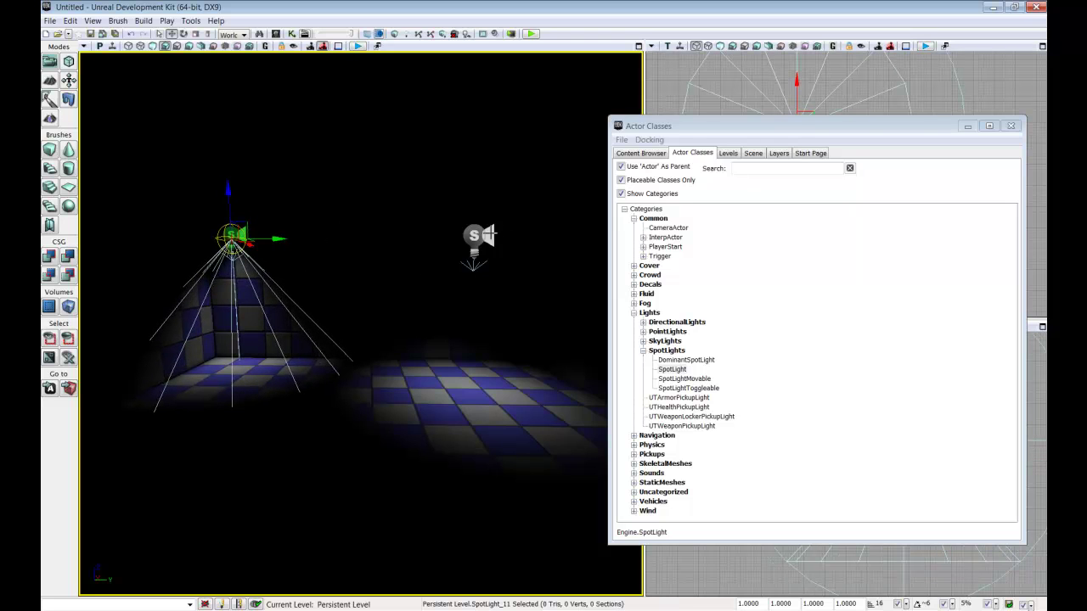
Step: Replace the right-hand spotlight with a PointLight chosen from the PointLights actor class
{"action": "left_click", "coordinate": [480, 236]}
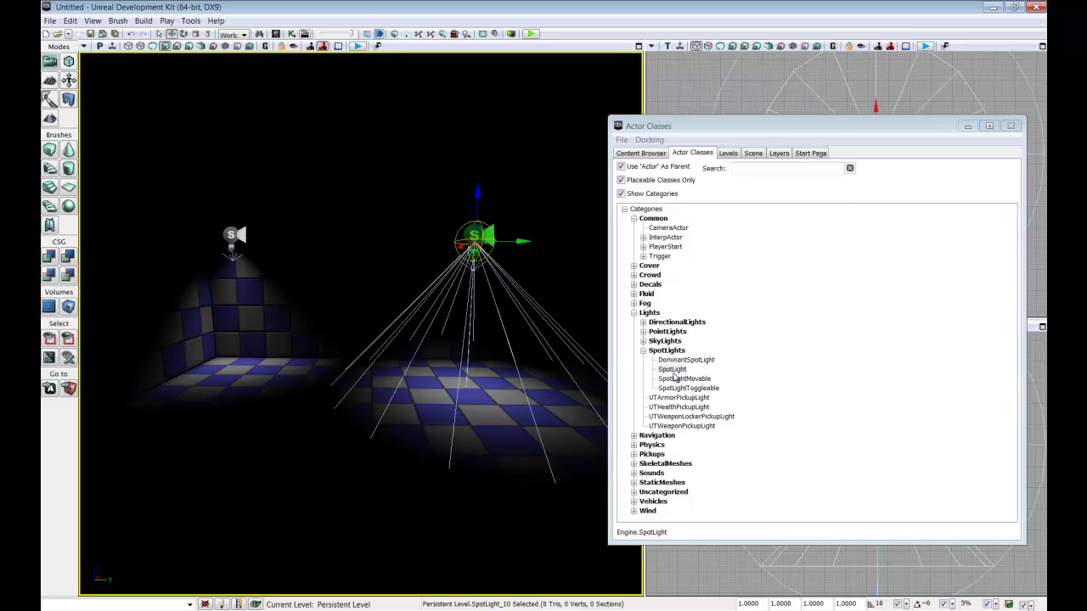
{"action": "left_click", "coordinate": [643, 332]}
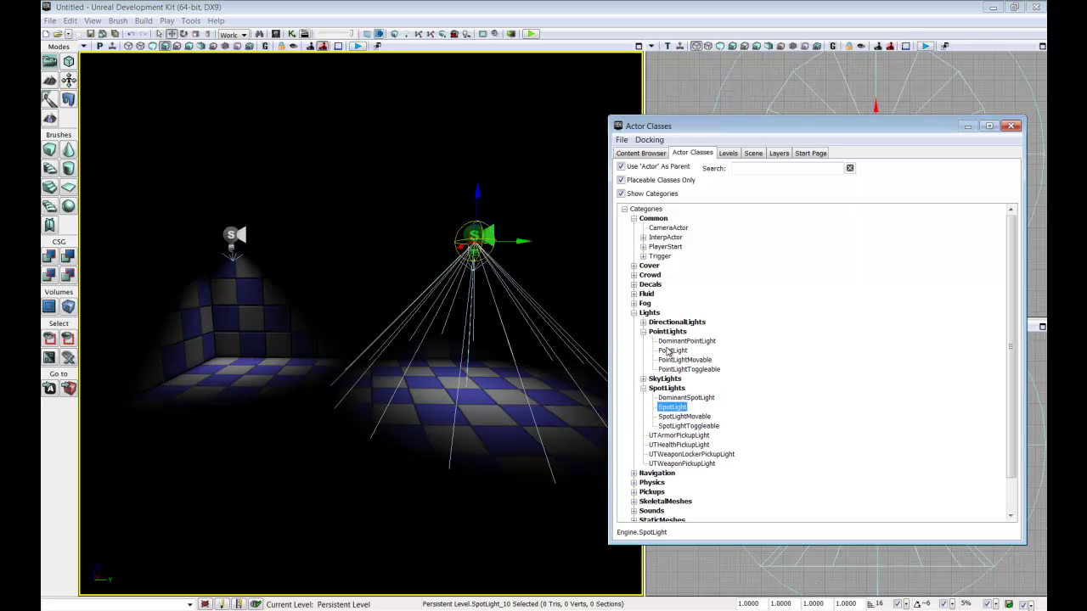
{"action": "left_click", "coordinate": [668, 351]}
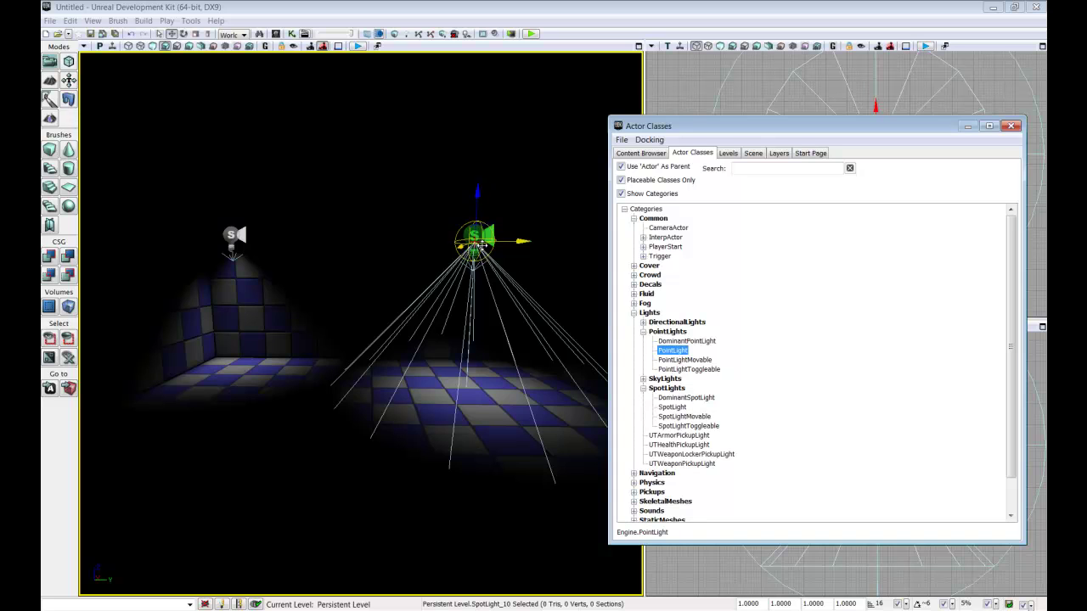
{"action": "right_click", "coordinate": [477, 228]}
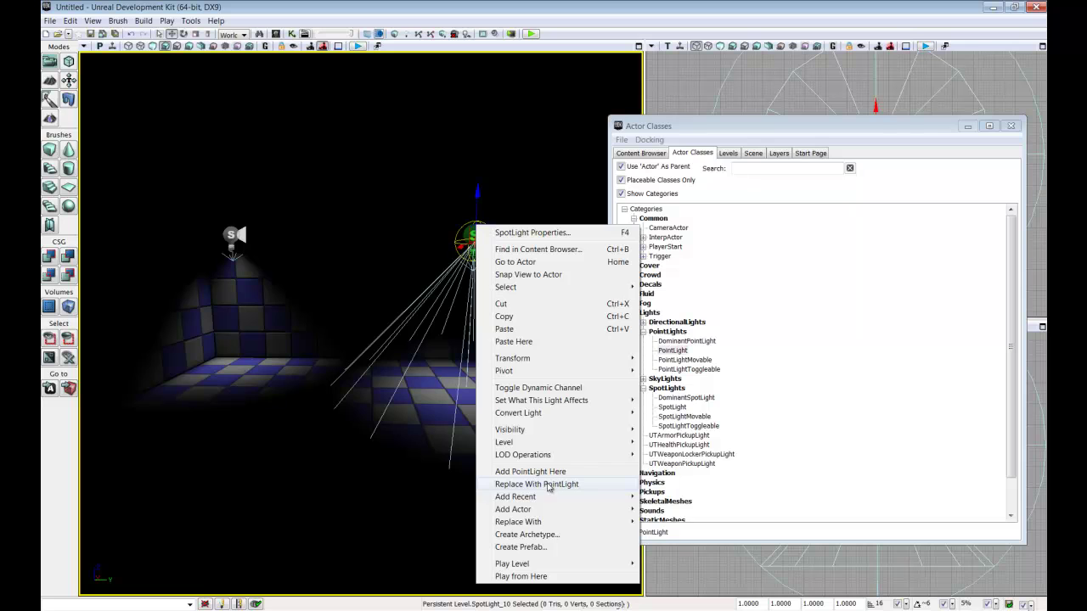
{"action": "left_click", "coordinate": [557, 486]}
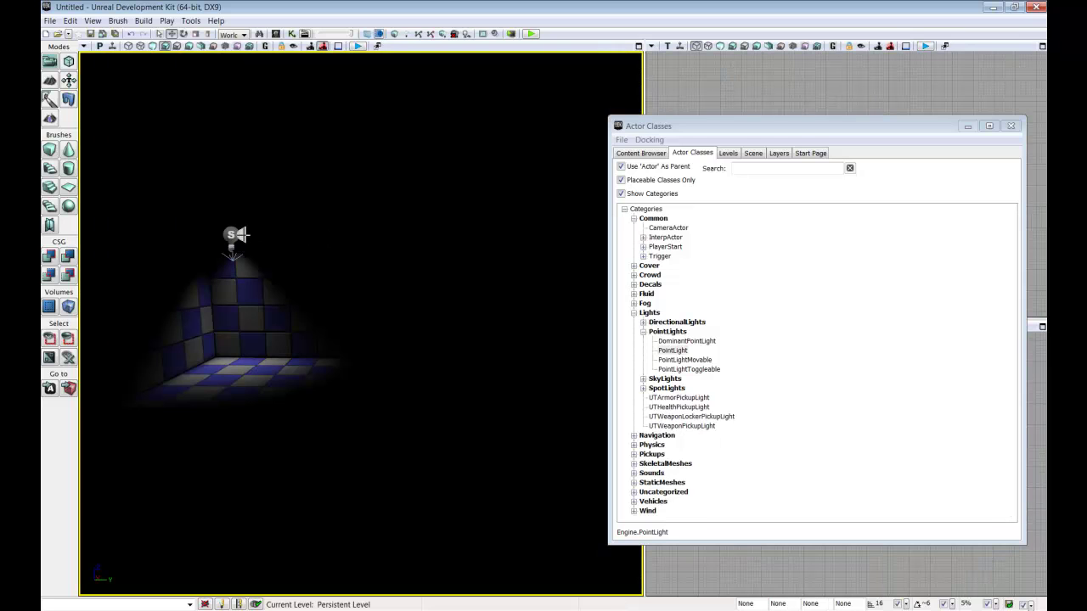
Step: Remove the remaining left spotlight, then place a point light in the middle of the floor and raise it
{"action": "left_click", "coordinate": [235, 235]}
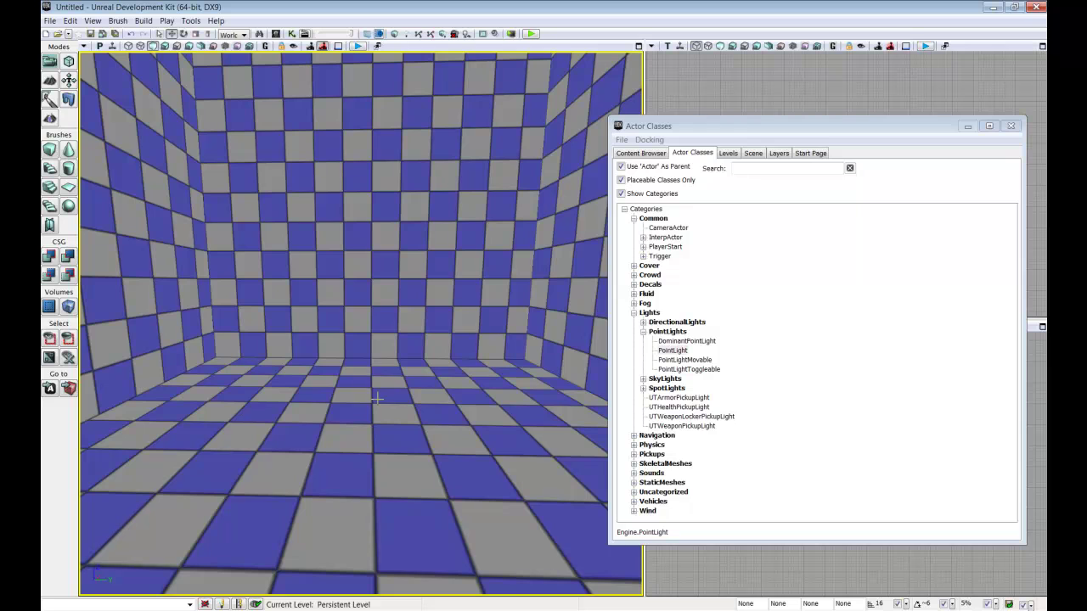
{"action": "left_click", "coordinate": [377, 395]}
{"action": "left_click_drag", "start_coordinate": [374, 344], "coordinate": [372, 256]}
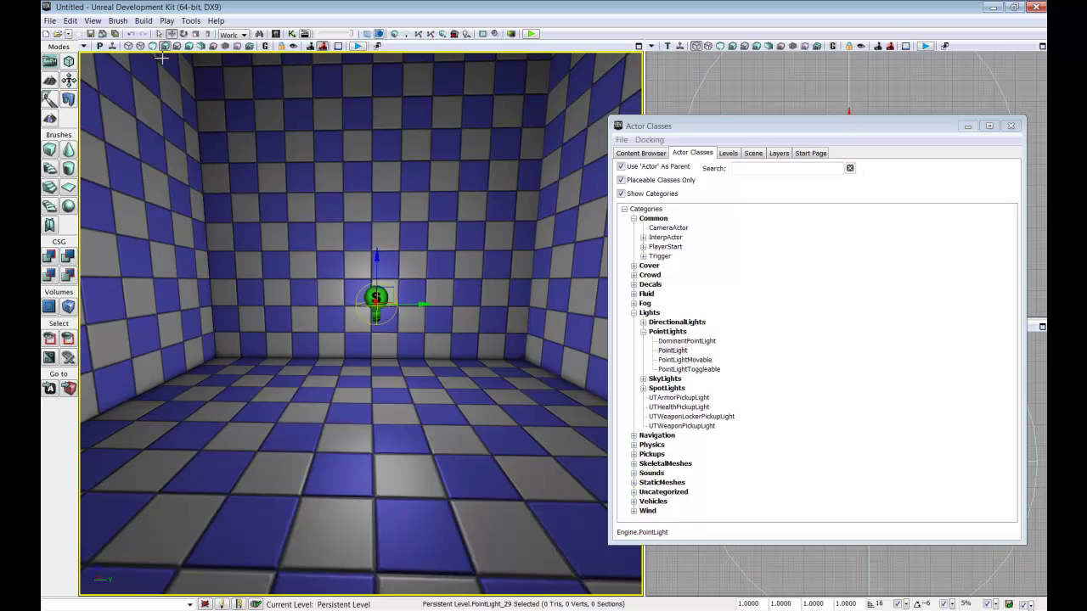
Step: Replace the central point light with a SpotLight from the SpotLights actor class
{"action": "left_click", "coordinate": [642, 389]}
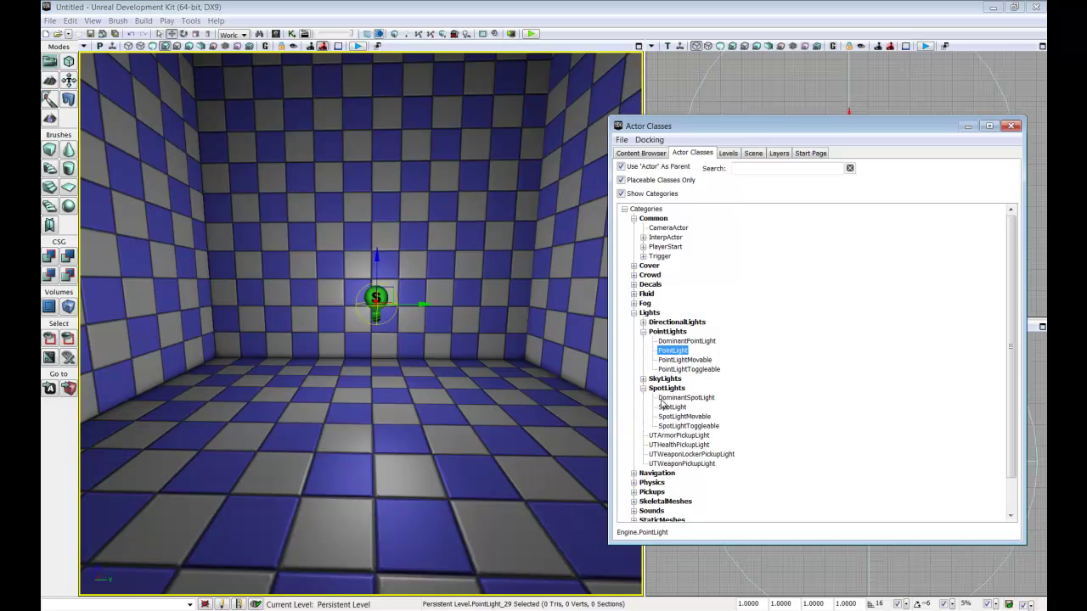
{"action": "left_click", "coordinate": [671, 407]}
{"action": "right_click", "coordinate": [378, 301]}
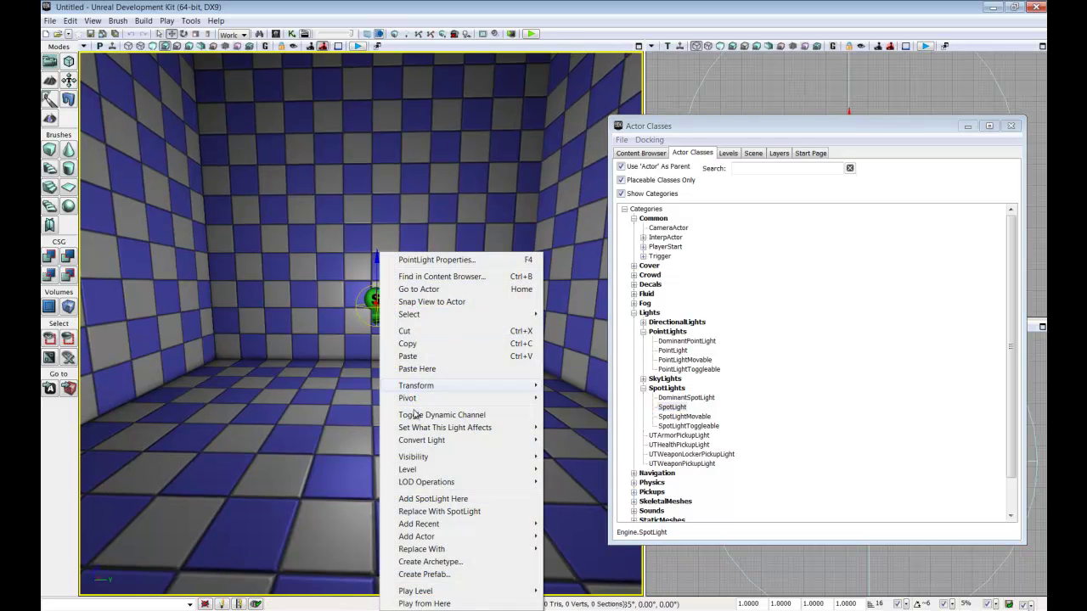
{"action": "left_click", "coordinate": [450, 512]}
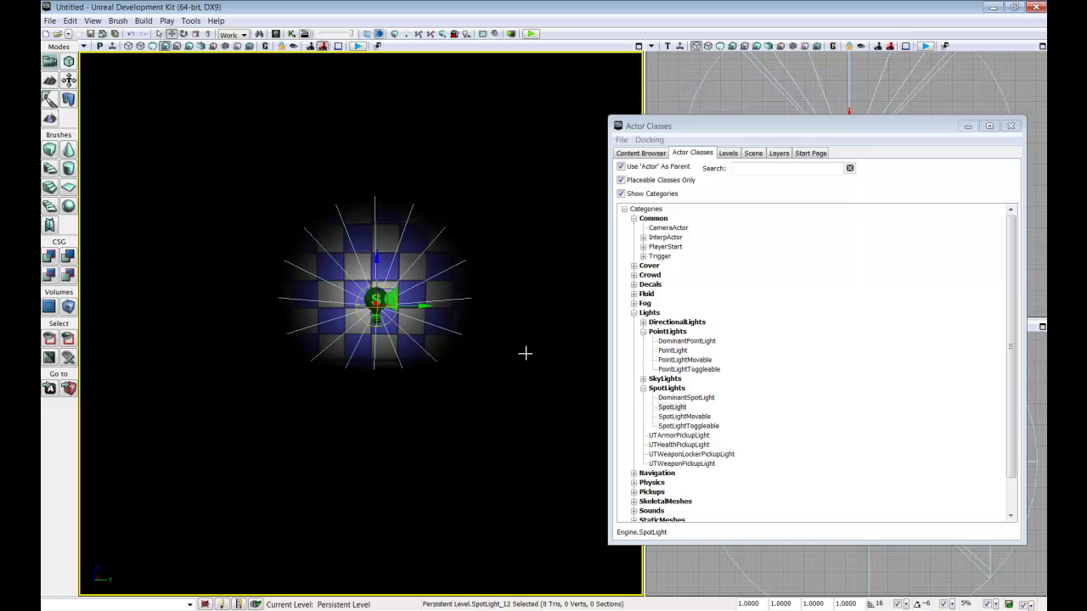
Step: In the spotlight's properties, try an Inner Cone Angle of 44, then set it to 20
{"action": "key", "text": "F4"}
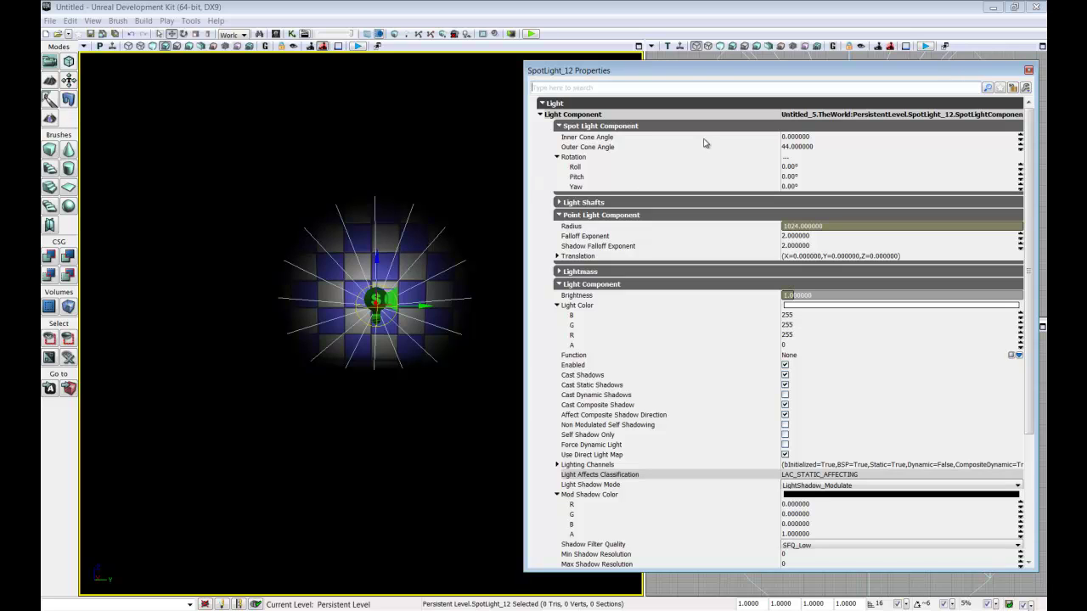
{"action": "left_click", "coordinate": [786, 139]}
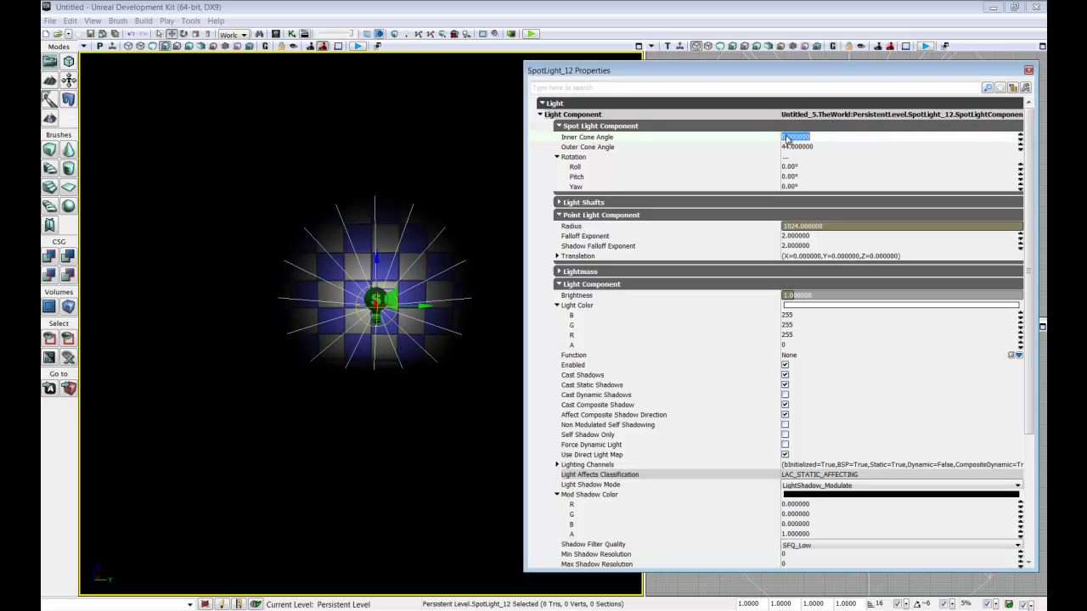
{"action": "type", "text": "44"}
{"action": "key", "text": "Return"}
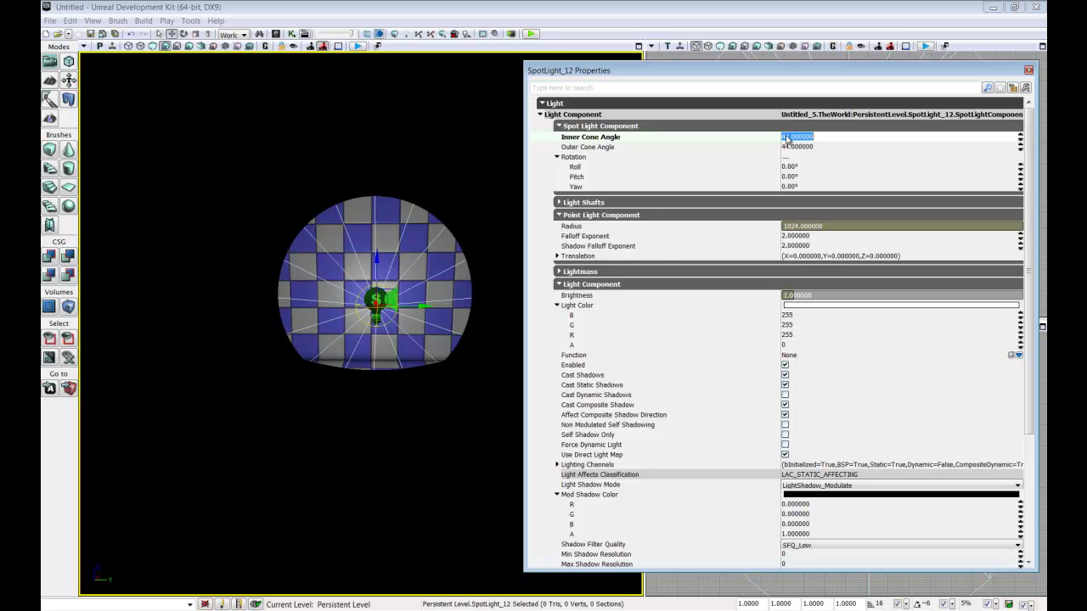
{"action": "type", "text": "20"}
{"action": "key", "text": "Return"}
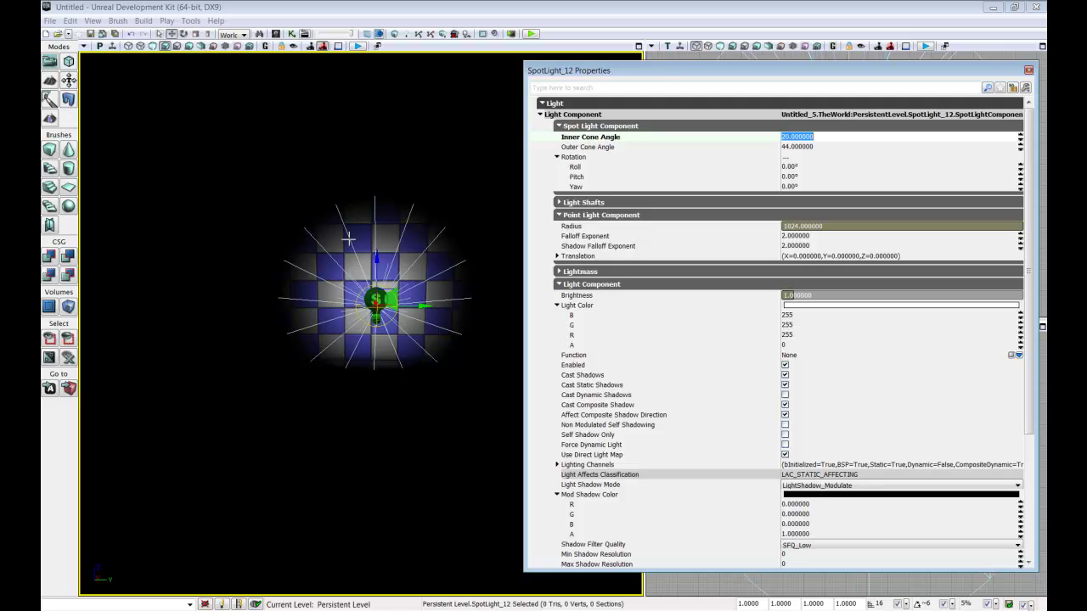
Step: Rotate the spotlight so it points straight down at the floor, then move it up towards the ceiling
{"action": "left_click", "coordinate": [183, 33]}
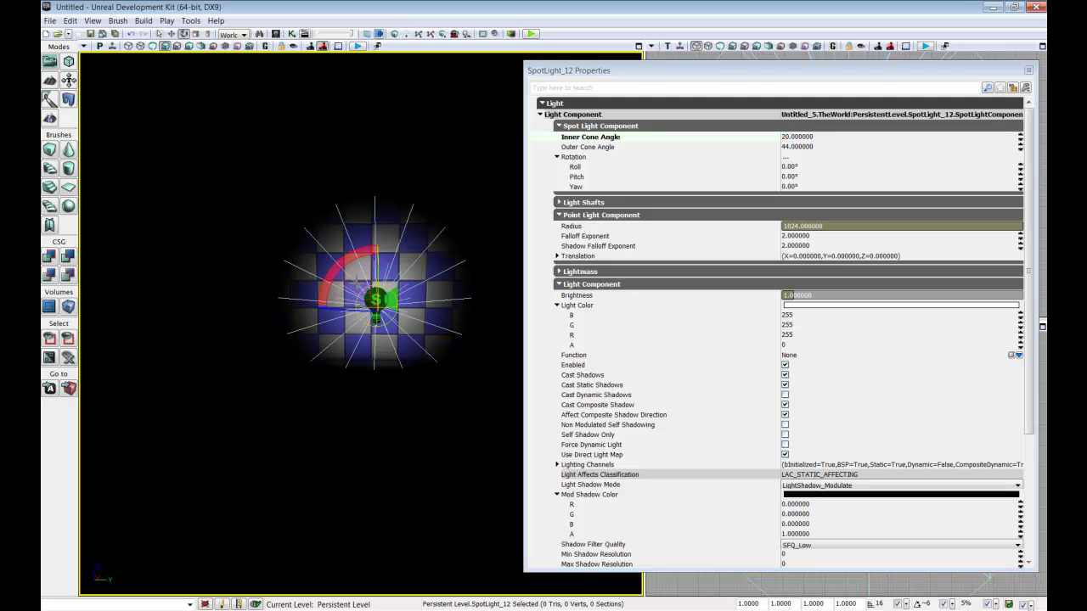
{"action": "left_click_drag", "start_coordinate": [376, 273], "coordinate": [177, 347]}
{"action": "left_click", "coordinate": [172, 34]}
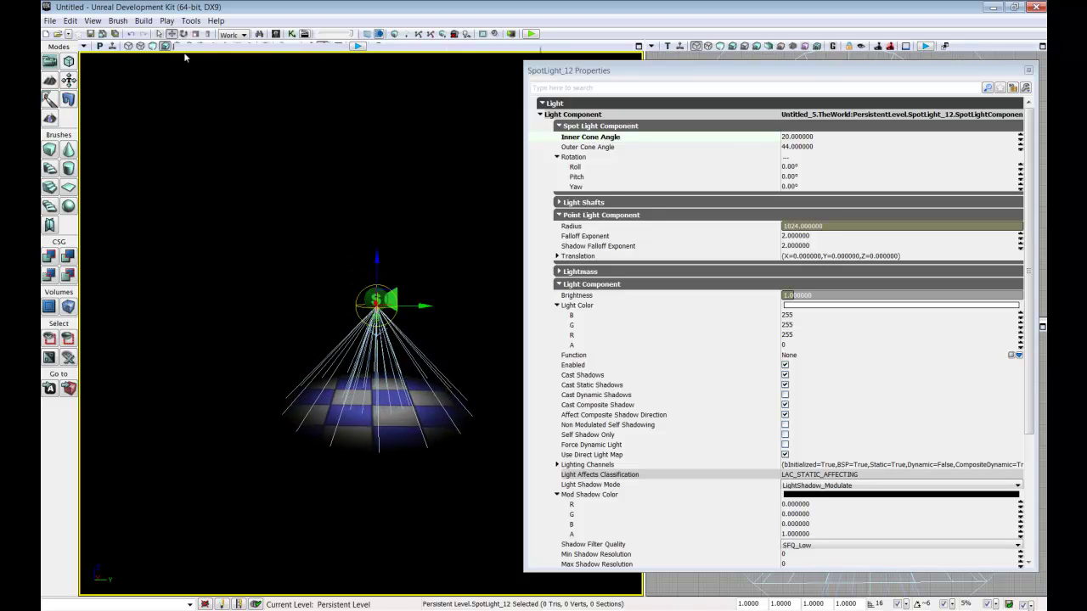
{"action": "left_click_drag", "start_coordinate": [389, 257], "coordinate": [344, 11]}
Step: Set the spotlight's Radius to 200
{"action": "left_click", "coordinate": [829, 229]}
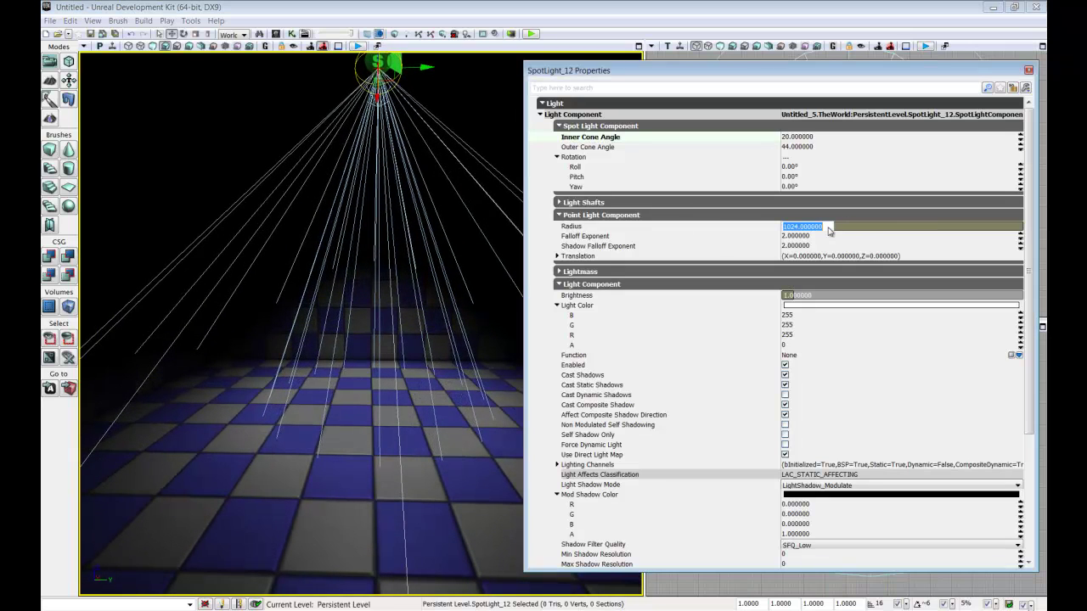
{"action": "type", "text": "200"}
{"action": "key", "text": "Return"}
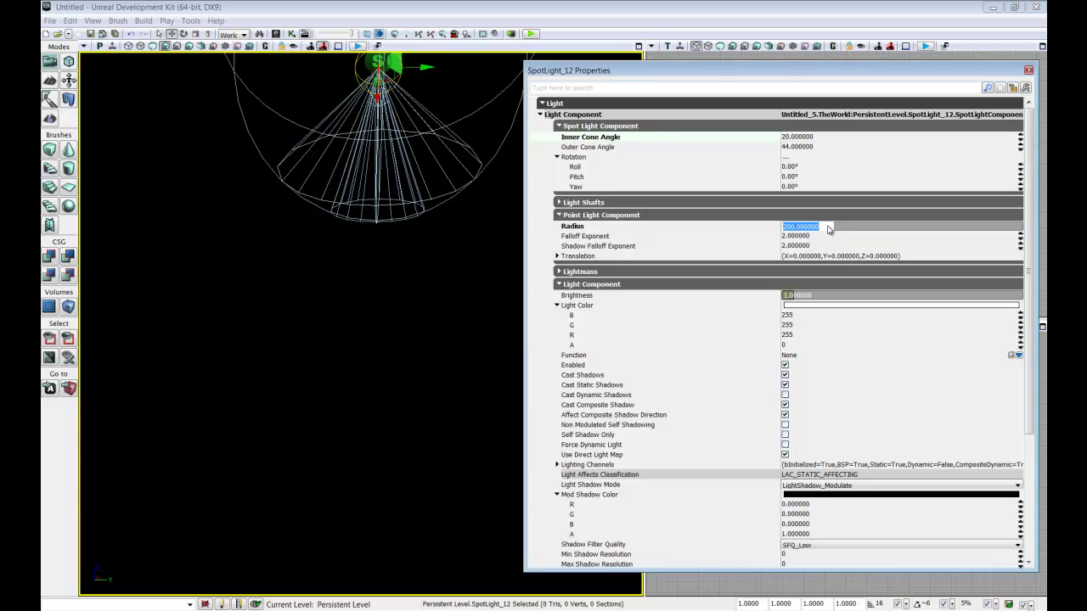
Step: Lower the spotlight until its cone just reaches the floor
{"action": "scroll", "coordinate": [395, 264], "scroll_direction": "down", "scroll_amount": 3}
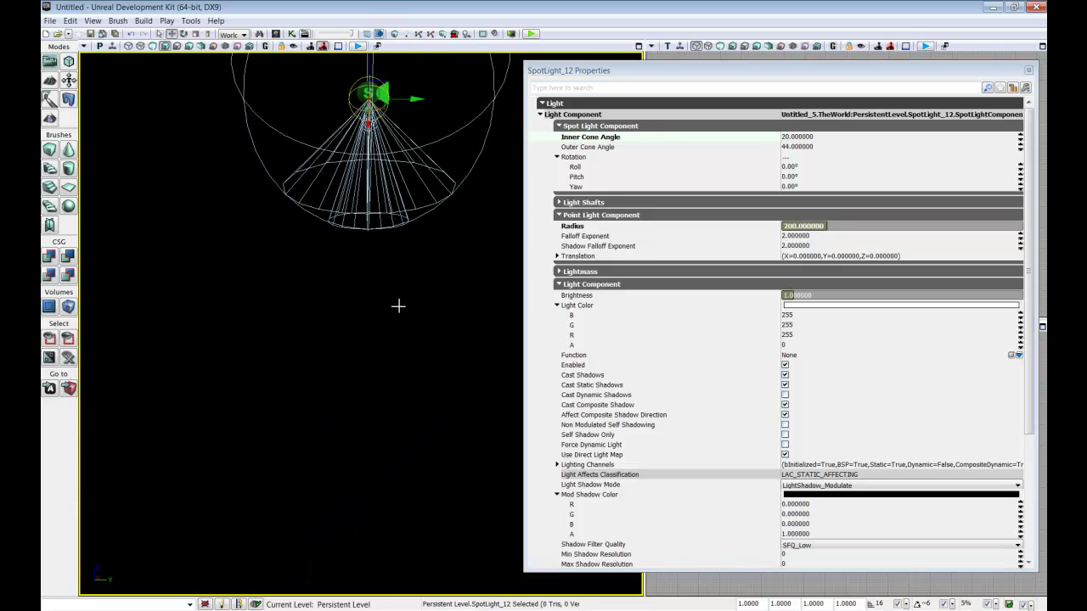
{"action": "right_click_drag", "start_coordinate": [399, 306], "coordinate": [371, 267]}
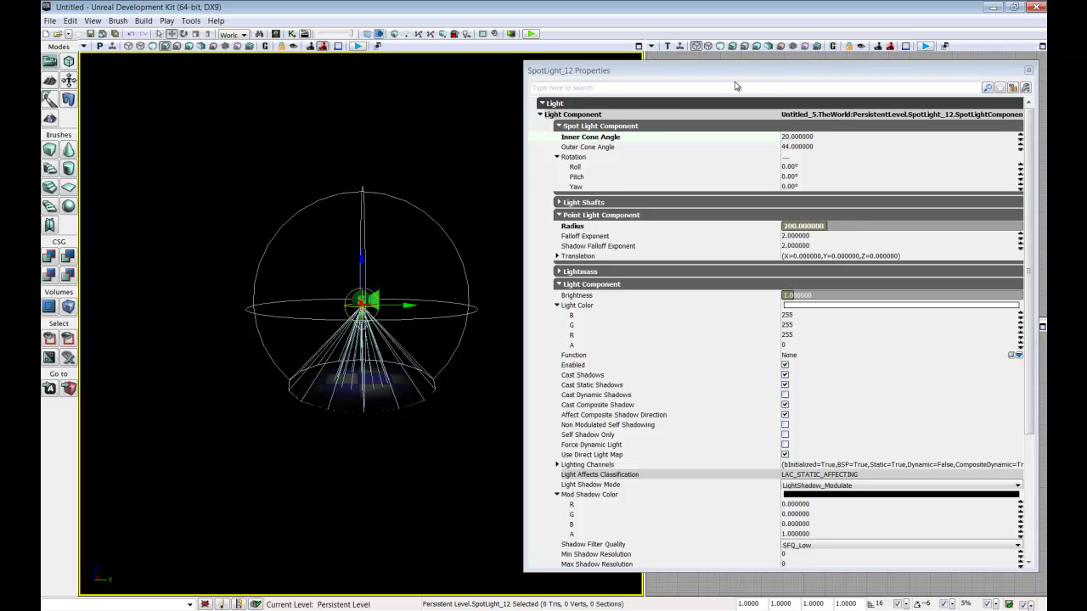
Step: Close the spotlight's properties and replace the spotlight with a DirectionalLight from the actor classes
{"action": "left_click", "coordinate": [1028, 70]}
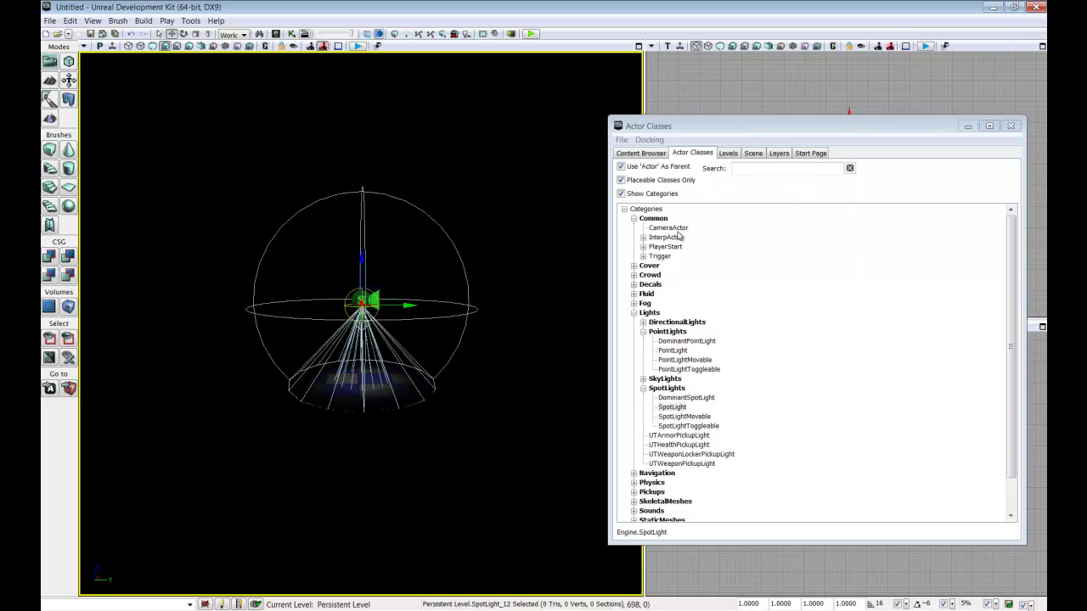
{"action": "left_click", "coordinate": [643, 322]}
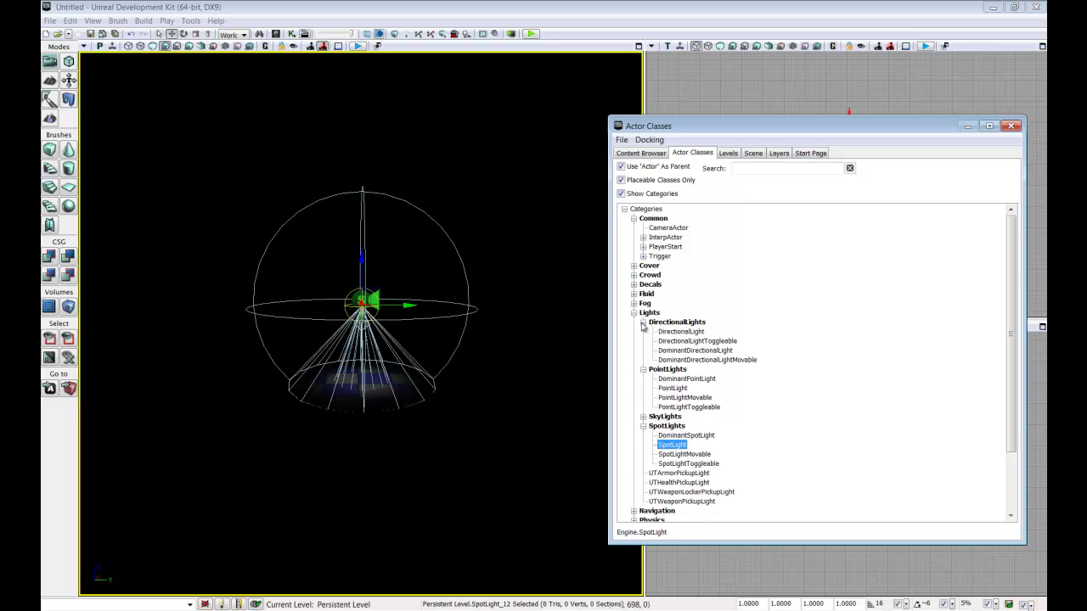
{"action": "left_click", "coordinate": [680, 331]}
{"action": "right_click", "coordinate": [370, 310]}
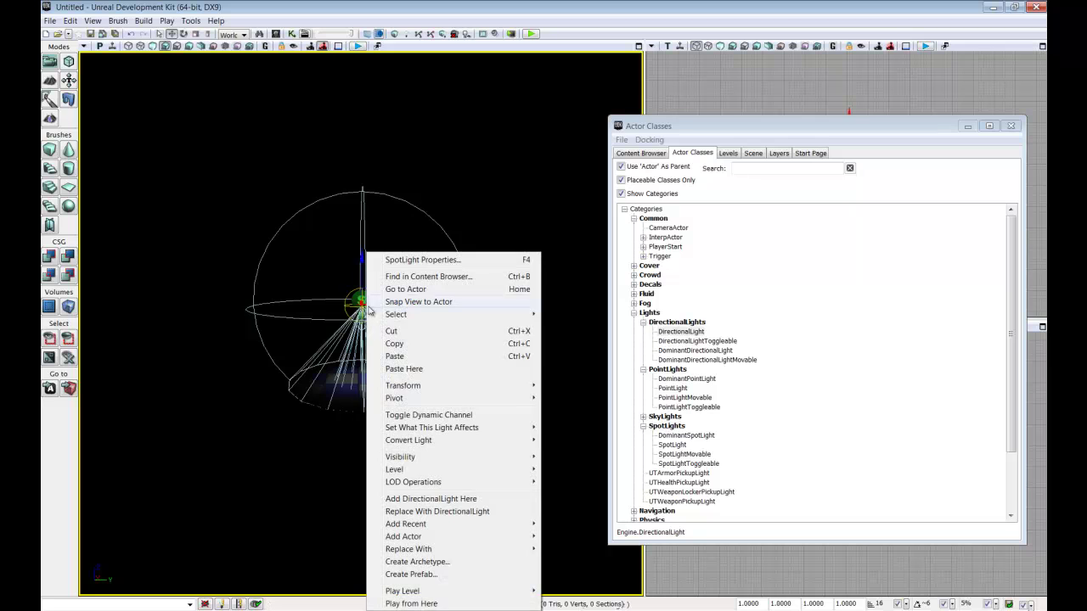
{"action": "left_click", "coordinate": [459, 512]}
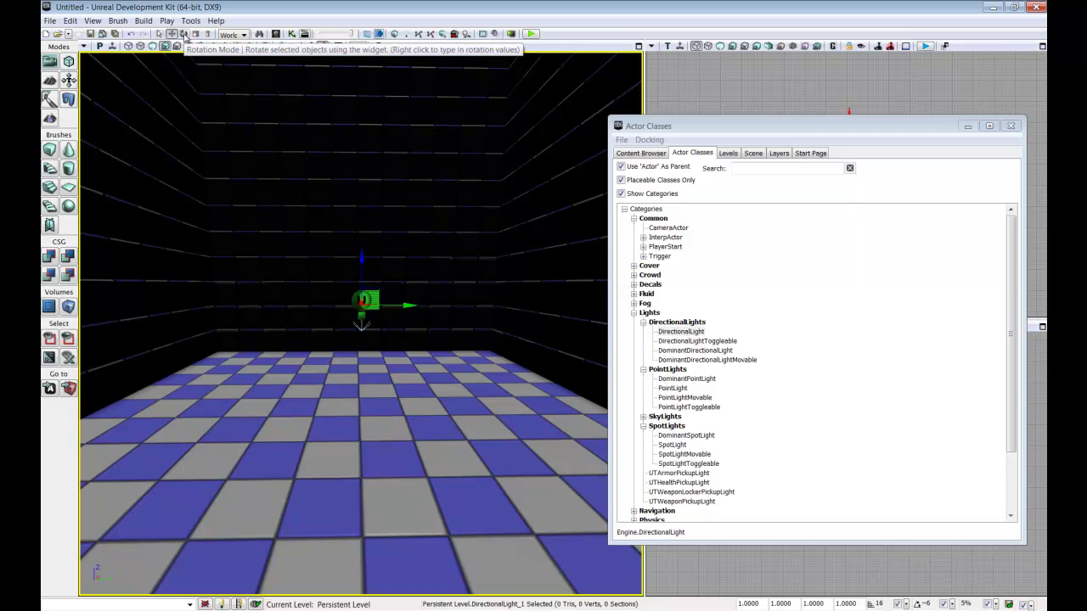
Step: Rotate the directional light to shine on one side wall, then turn it towards the opposite wall and floor
{"action": "left_click", "coordinate": [184, 35]}
{"action": "left_click_drag", "start_coordinate": [348, 237], "coordinate": [610, 564]}
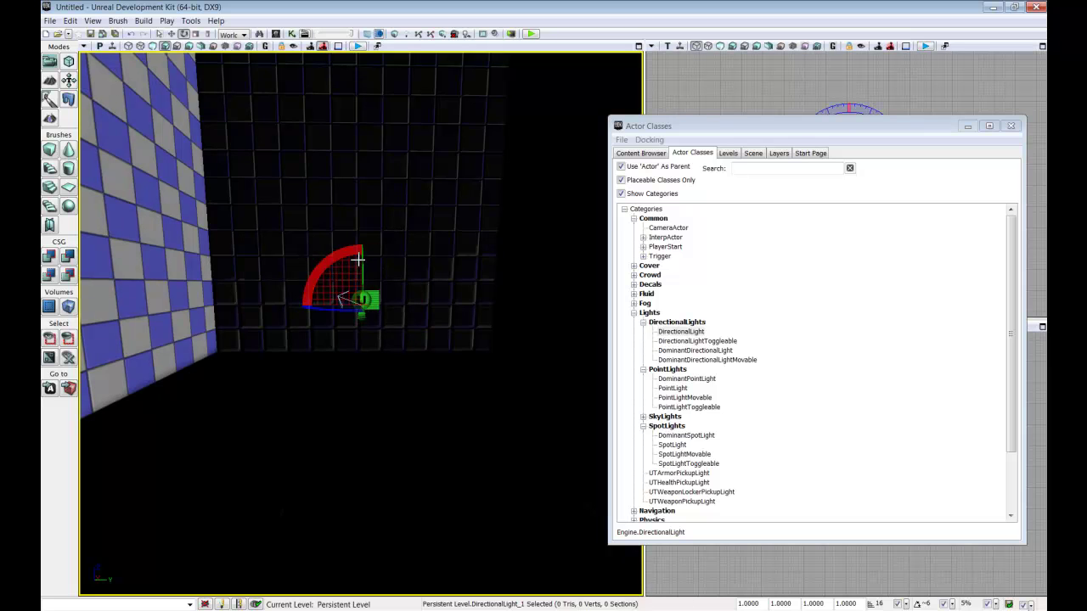
{"action": "left_click_drag", "start_coordinate": [365, 260], "coordinate": [350, 598]}
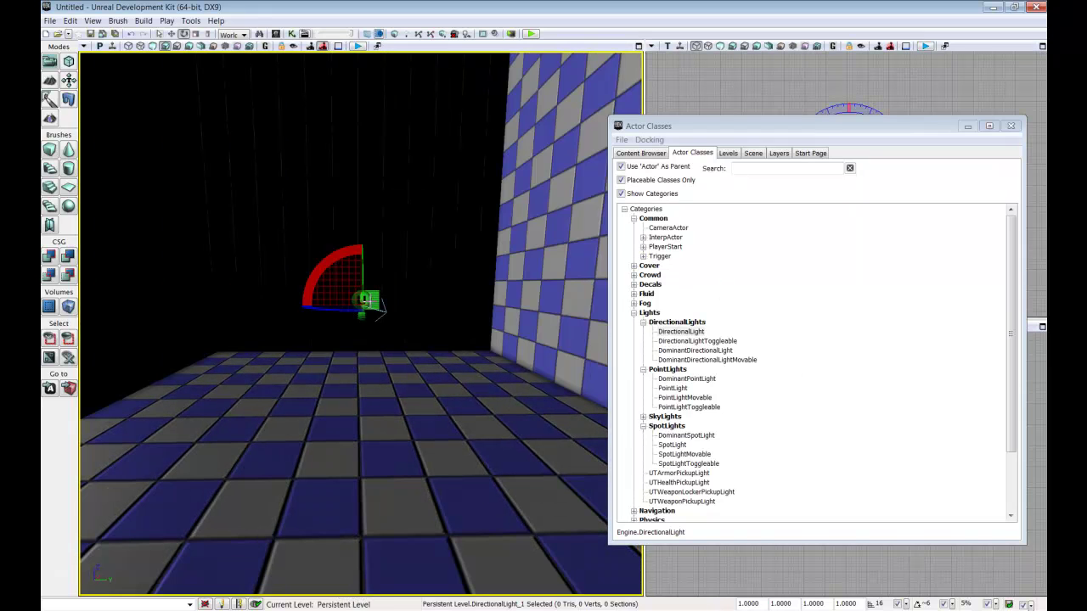
Step: Replace the directional light with a SkyLight from the actor classes
{"action": "left_click", "coordinate": [644, 417]}
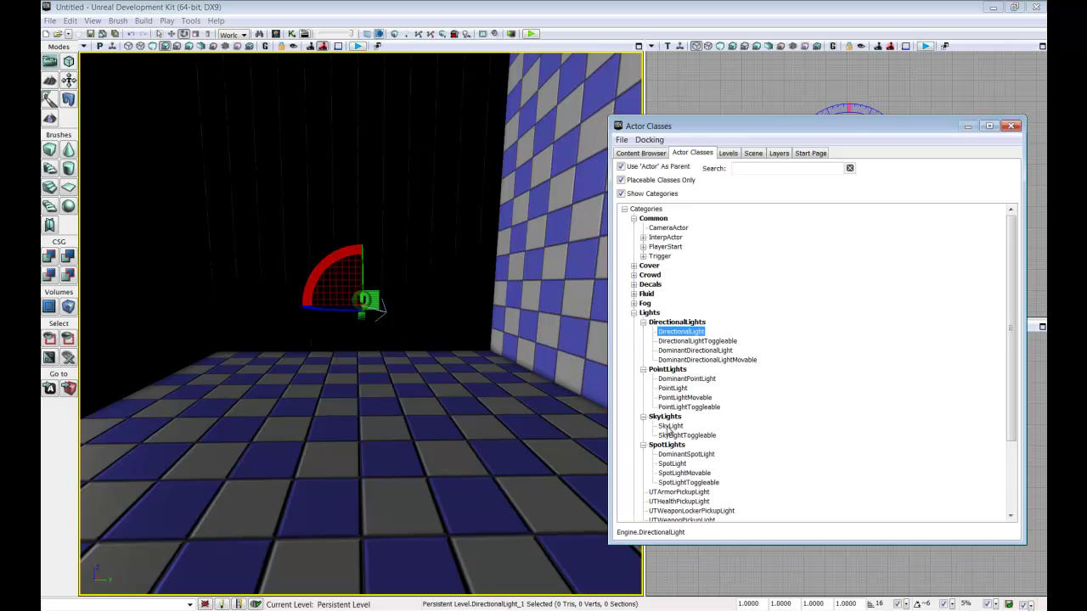
{"action": "left_click", "coordinate": [669, 427]}
{"action": "right_click", "coordinate": [365, 303]}
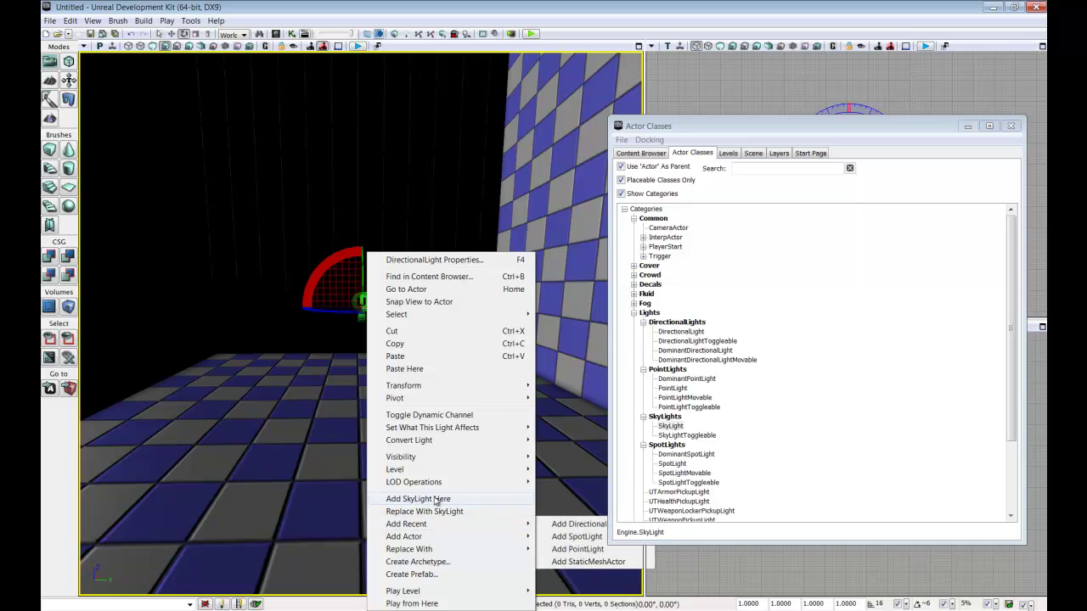
{"action": "left_click", "coordinate": [446, 512]}
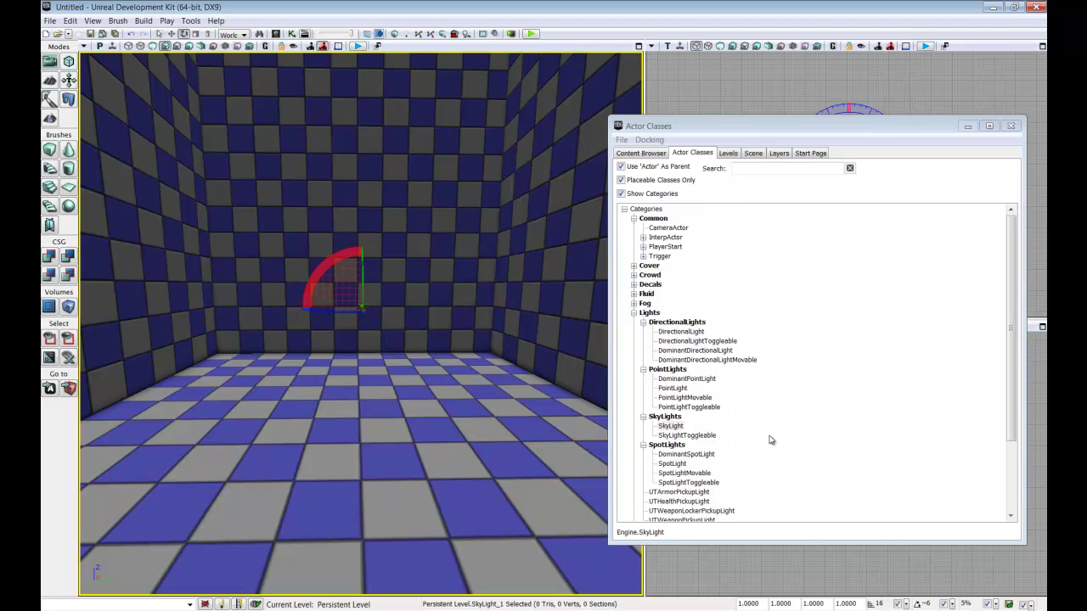
Step: Place a PointLightToggleable in the room, then select the PointLightMovable class
{"action": "left_click_drag", "start_coordinate": [492, 350], "coordinate": [494, 298]}
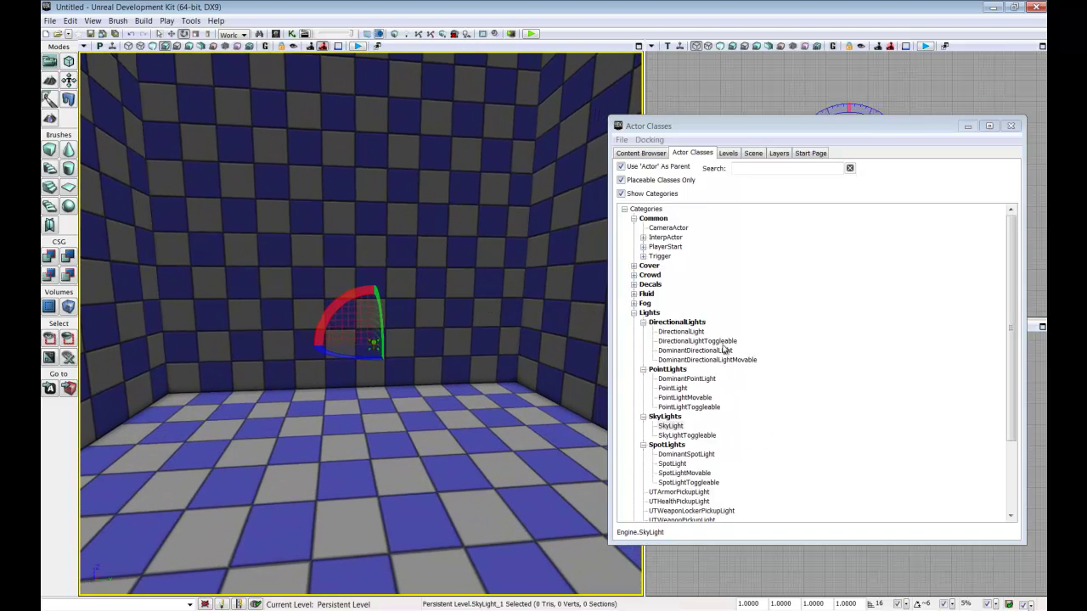
{"action": "left_click_drag", "start_coordinate": [688, 407], "coordinate": [457, 422]}
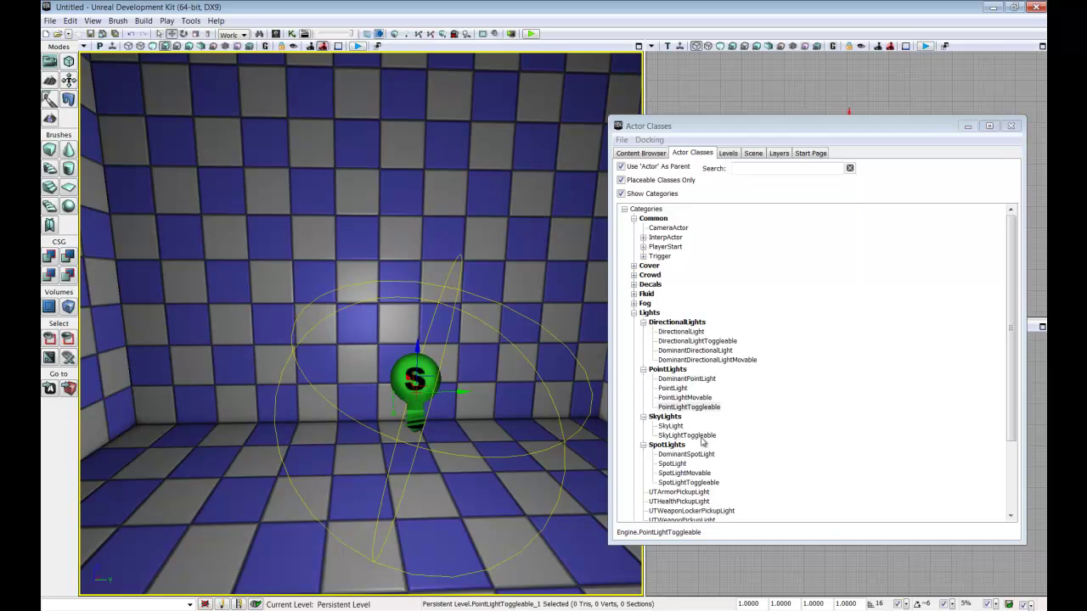
{"action": "left_click", "coordinate": [688, 398]}
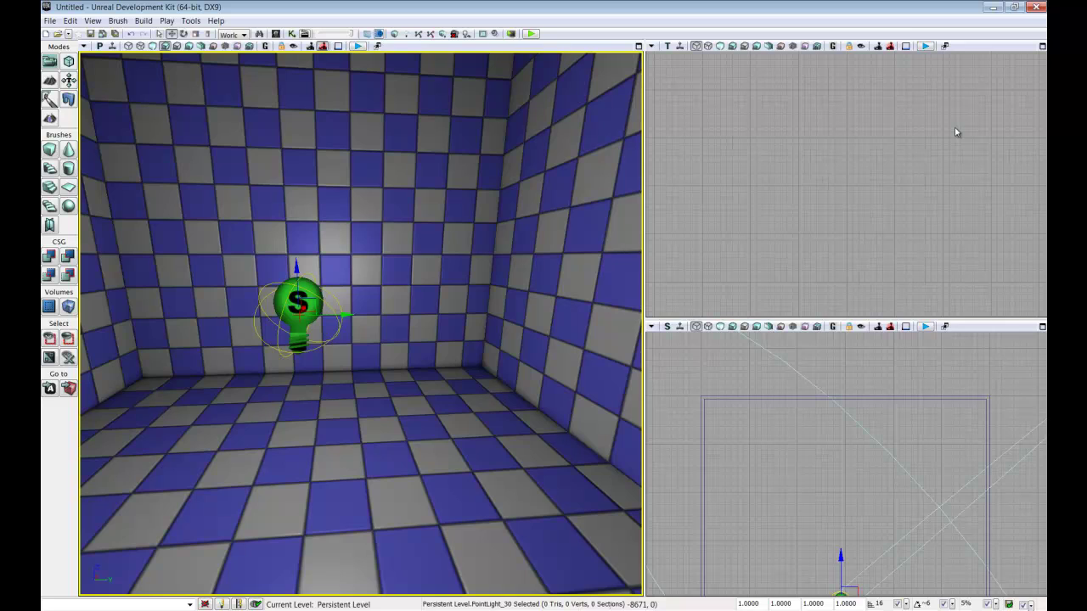
Step: Open the point light's properties and set its Radius to 500
{"action": "double_click", "coordinate": [299, 299]}
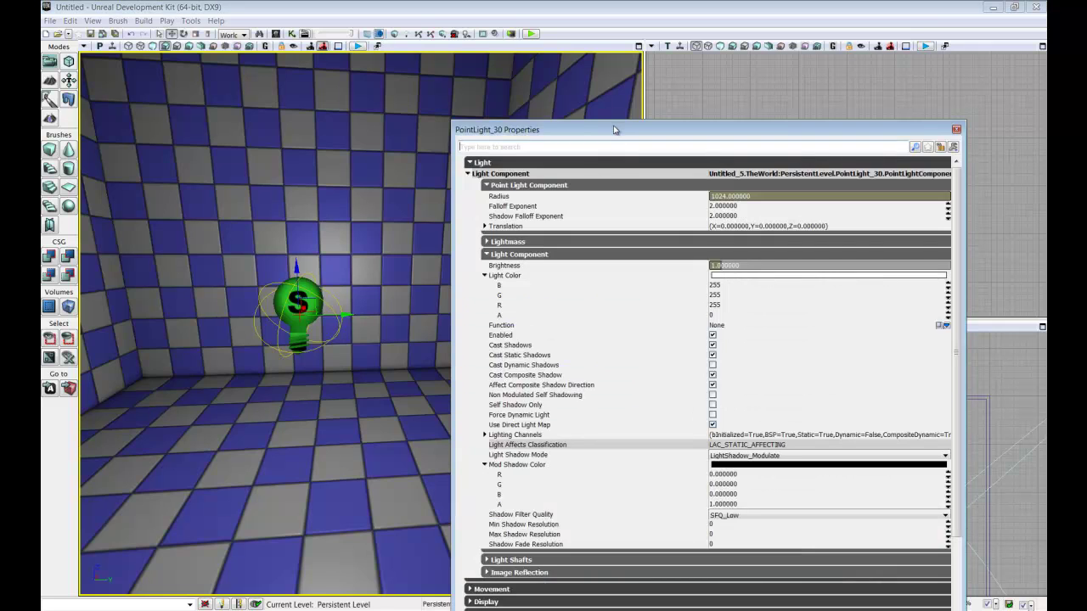
{"action": "left_click_drag", "start_coordinate": [617, 125], "coordinate": [701, 85]}
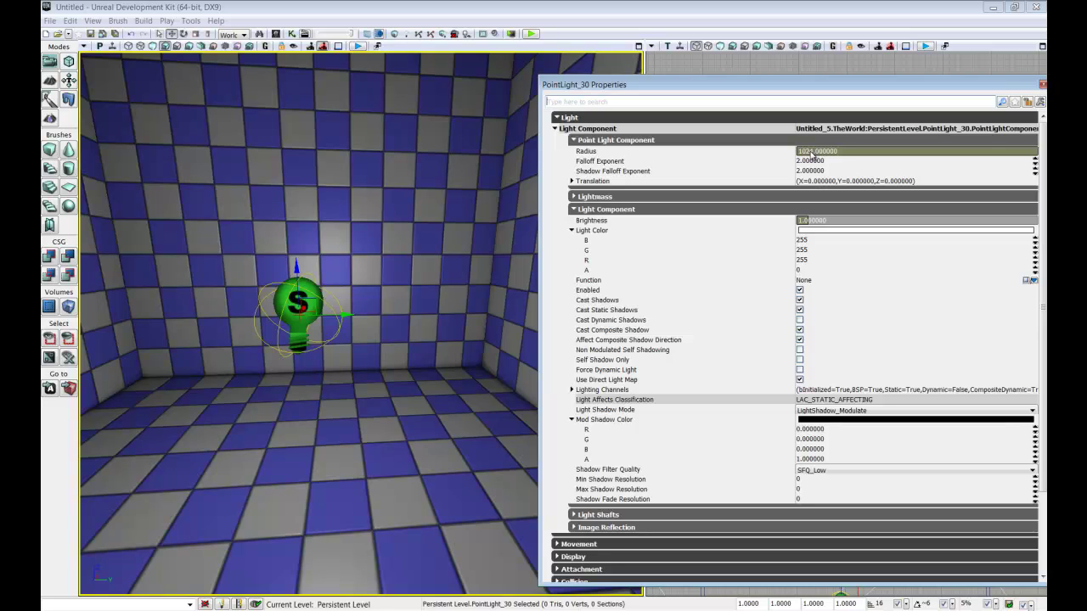
{"action": "left_click", "coordinate": [812, 153]}
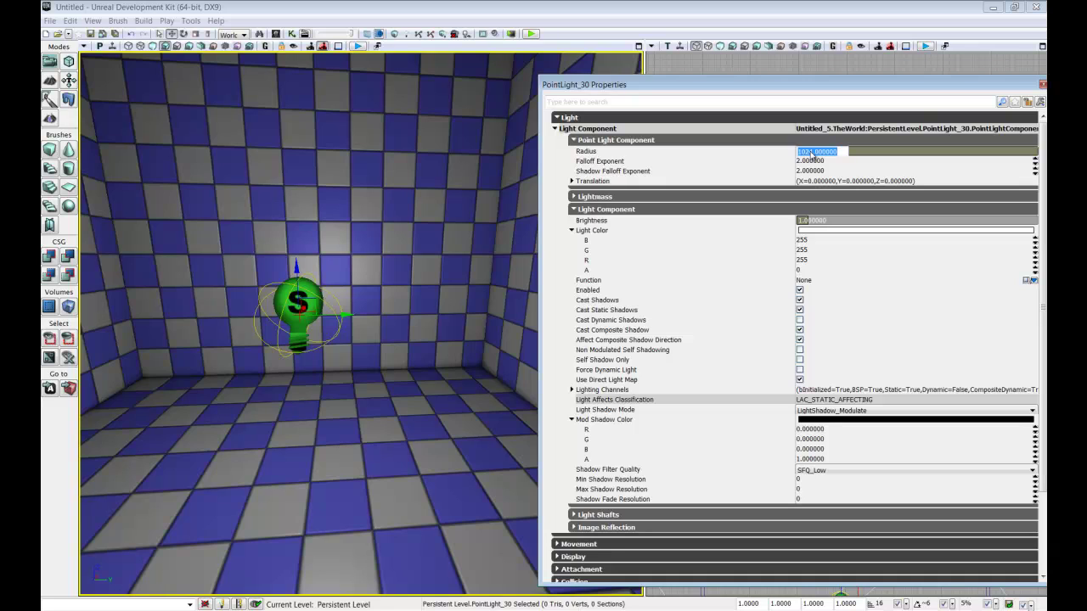
{"action": "type", "text": "500"}
{"action": "key", "text": "Return"}
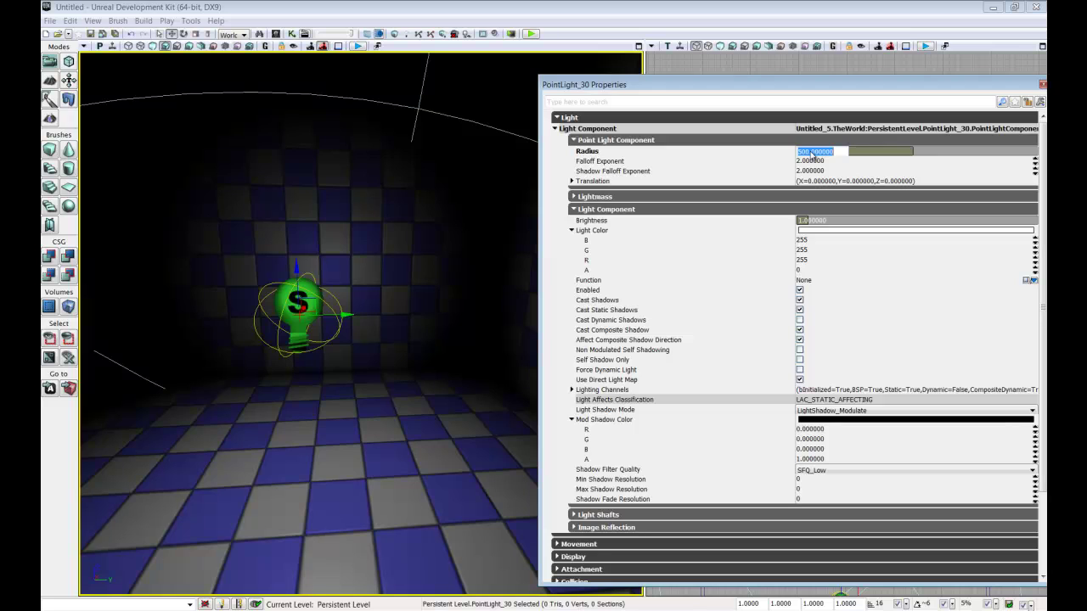
{"action": "left_click", "coordinate": [813, 153]}
Step: Try Falloff Exponent values of 0.0001 and 5 on the point light, then set it back to 2
{"action": "left_click", "coordinate": [798, 161]}
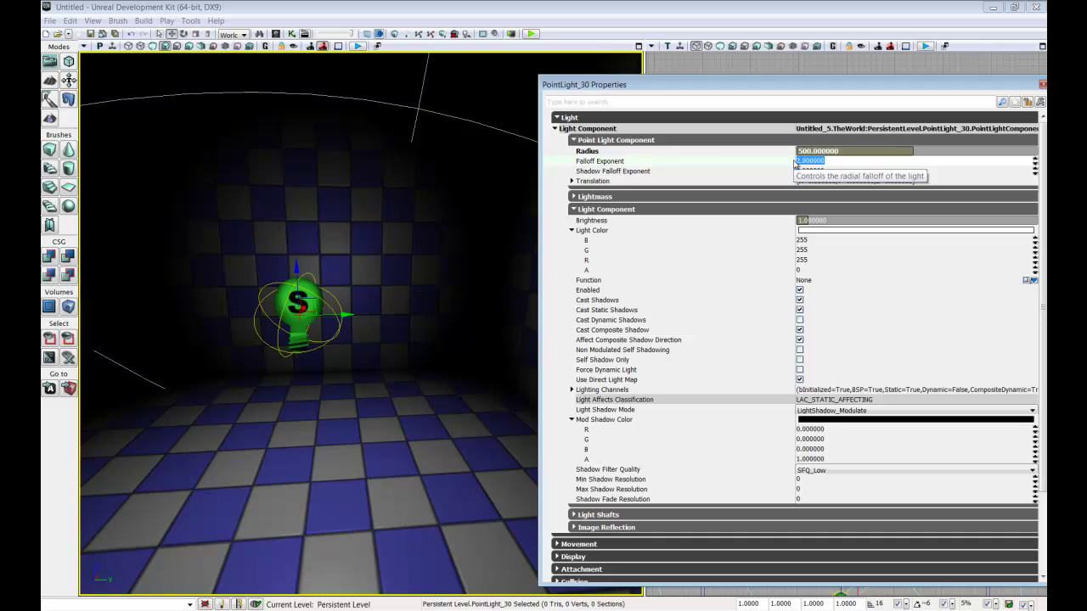
{"action": "type", "text": "0.0001"}
{"action": "key", "text": "Return"}
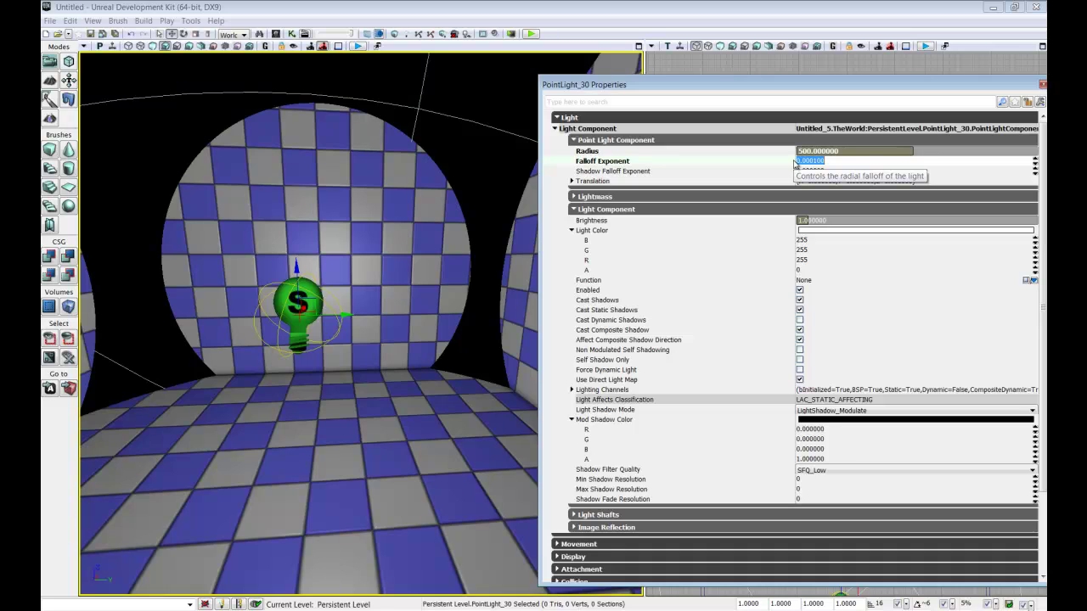
{"action": "type", "text": "5"}
{"action": "key", "text": "Return"}
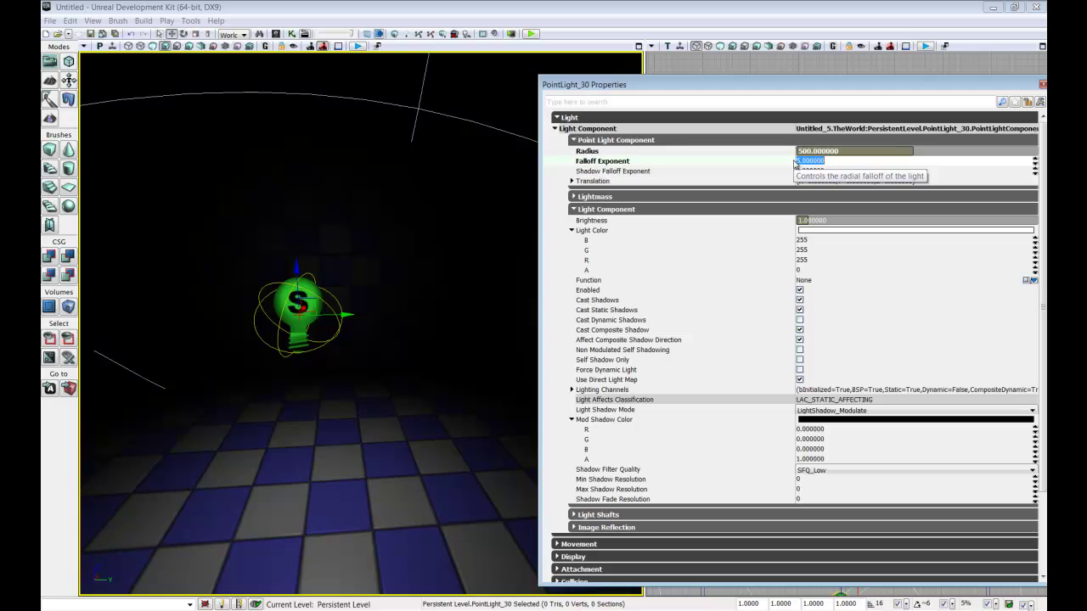
{"action": "type", "text": "2"}
{"action": "key", "text": "Return"}
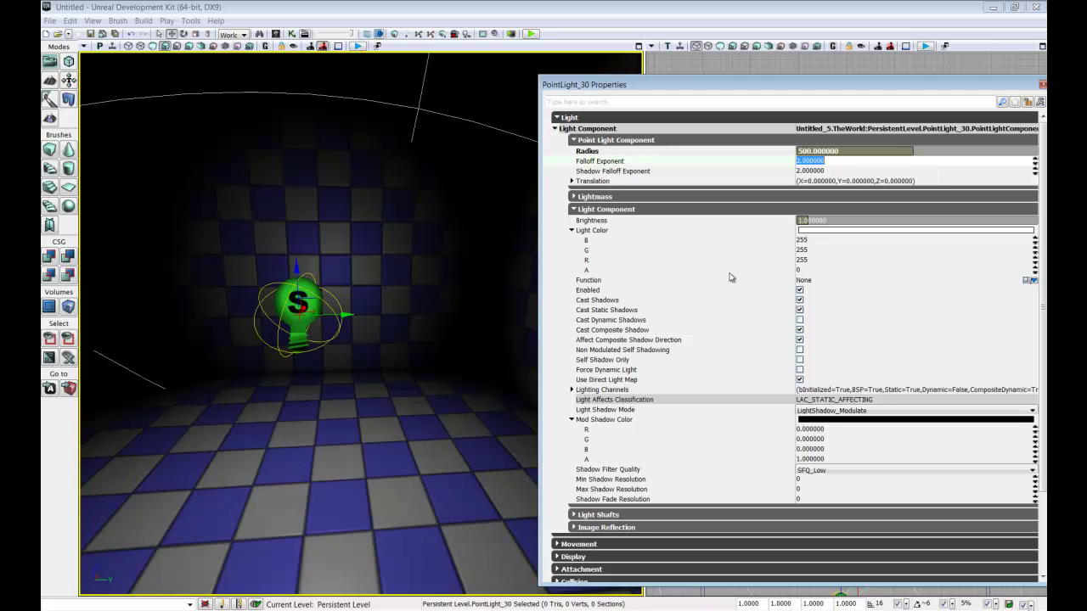
Step: Try a Brightness of 10 on the point light, then set it to 2
{"action": "left_click", "coordinate": [813, 222]}
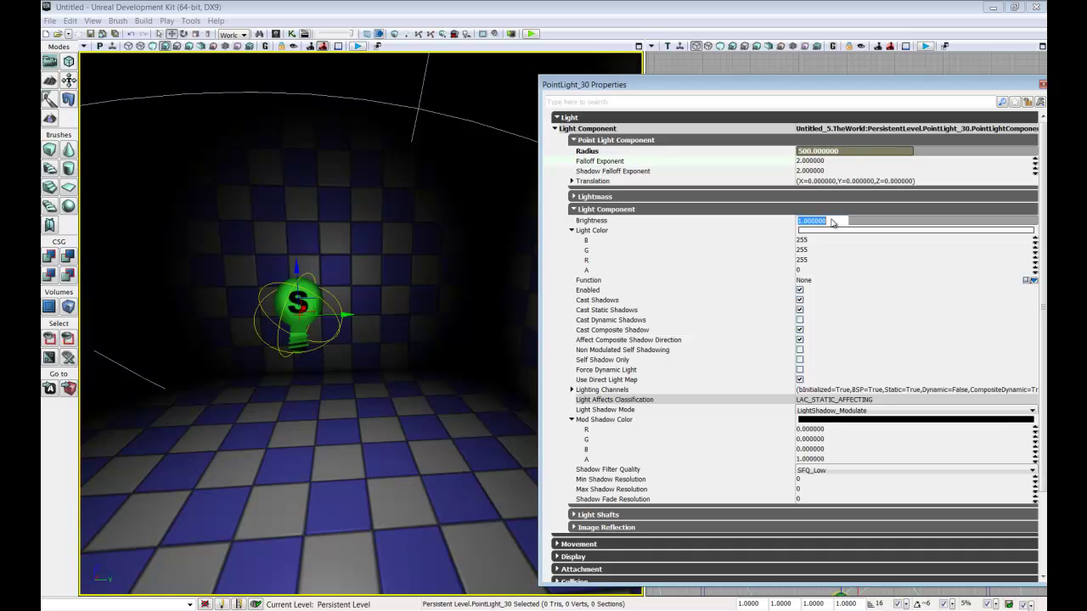
{"action": "type", "text": "10"}
{"action": "key", "text": "Return"}
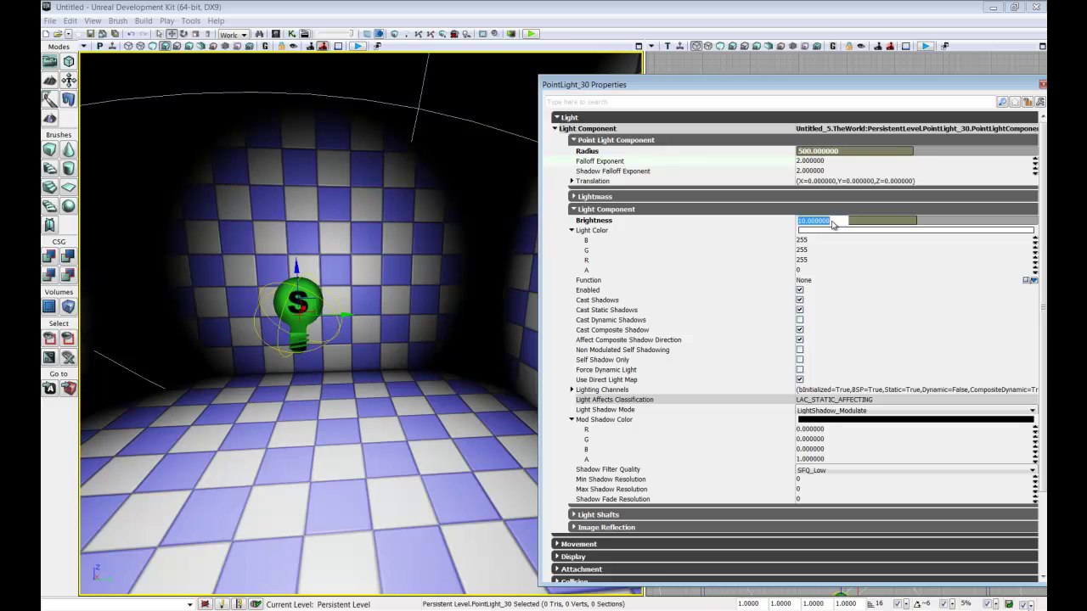
{"action": "type", "text": "2"}
{"action": "key", "text": "Return"}
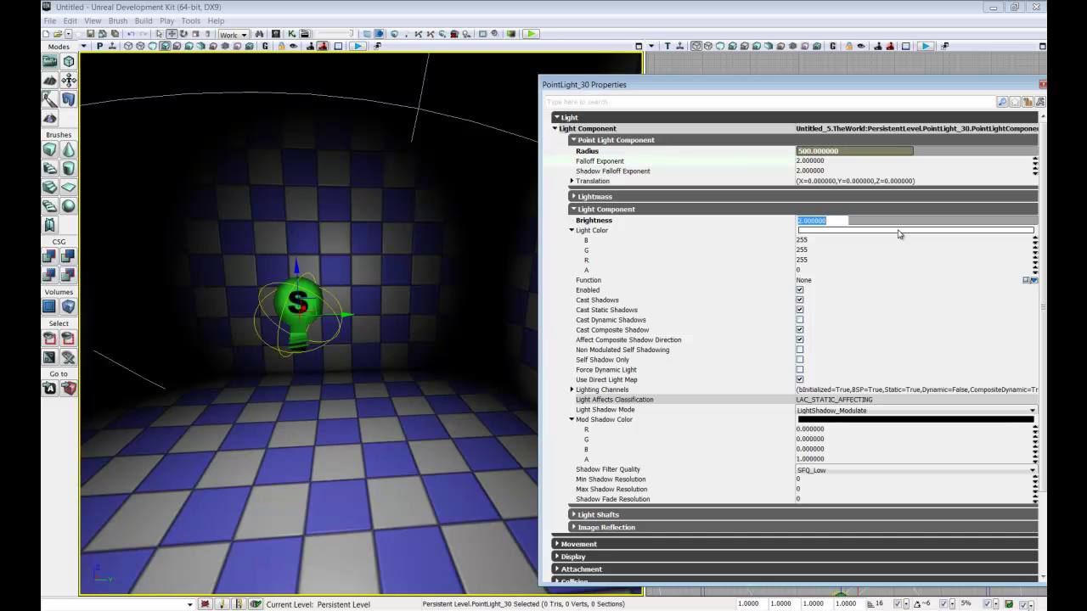
Step: Try pinkish-red, pale green and near-white light colors on the color wheel, lowering the color's V value to 0.97
{"action": "left_click", "coordinate": [866, 235]}
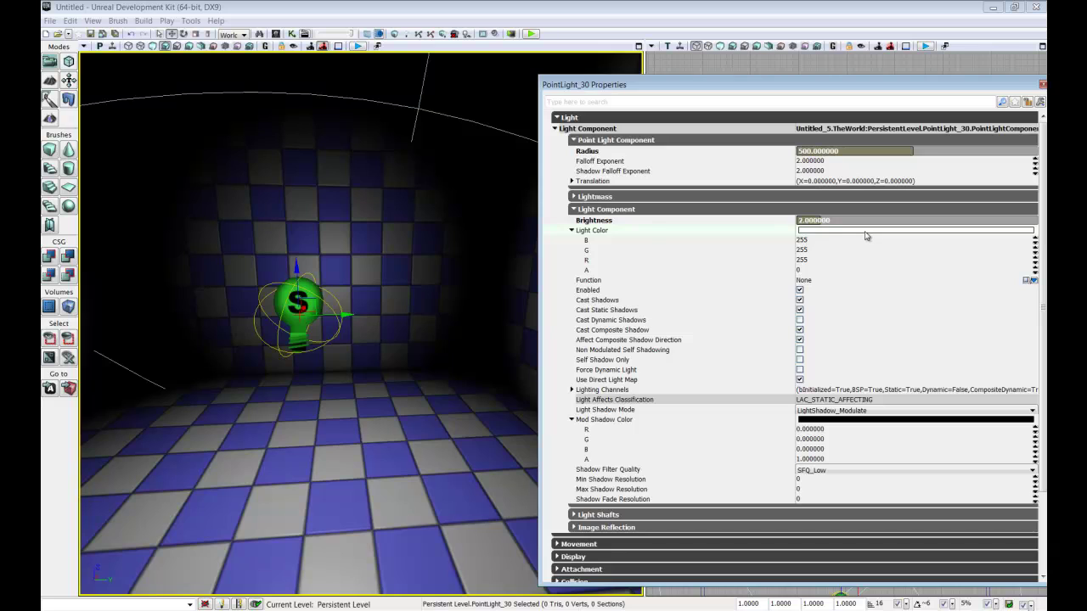
{"action": "left_click", "coordinate": [852, 236]}
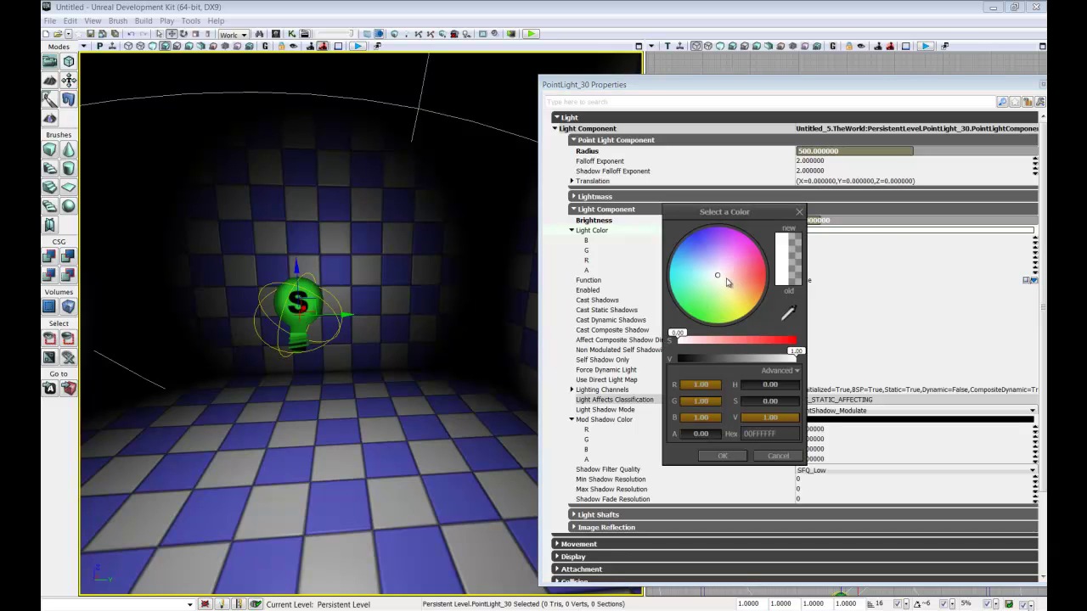
{"action": "left_click_drag", "start_coordinate": [718, 277], "coordinate": [750, 272]}
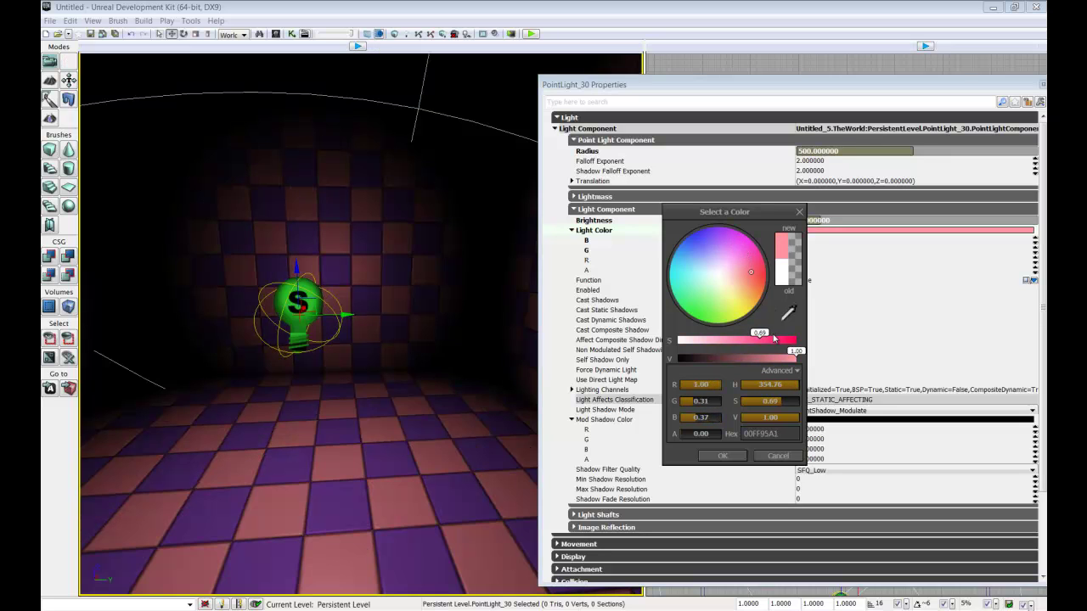
{"action": "mouse_move", "coordinate": [794, 359]}
{"action": "left_mouse_down"}
{"action": "mouse_move", "coordinate": [715, 362]}
{"action": "mouse_move", "coordinate": [792, 359]}
{"action": "left_mouse_up"}
{"action": "left_click_drag", "start_coordinate": [751, 272], "coordinate": [708, 296]}
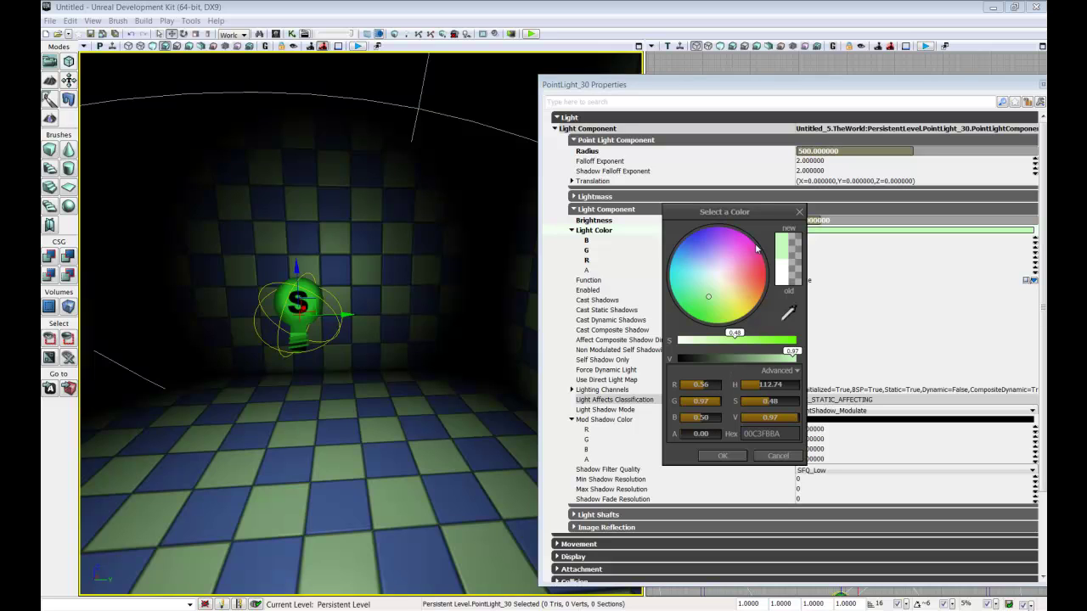
{"action": "left_click", "coordinate": [721, 278]}
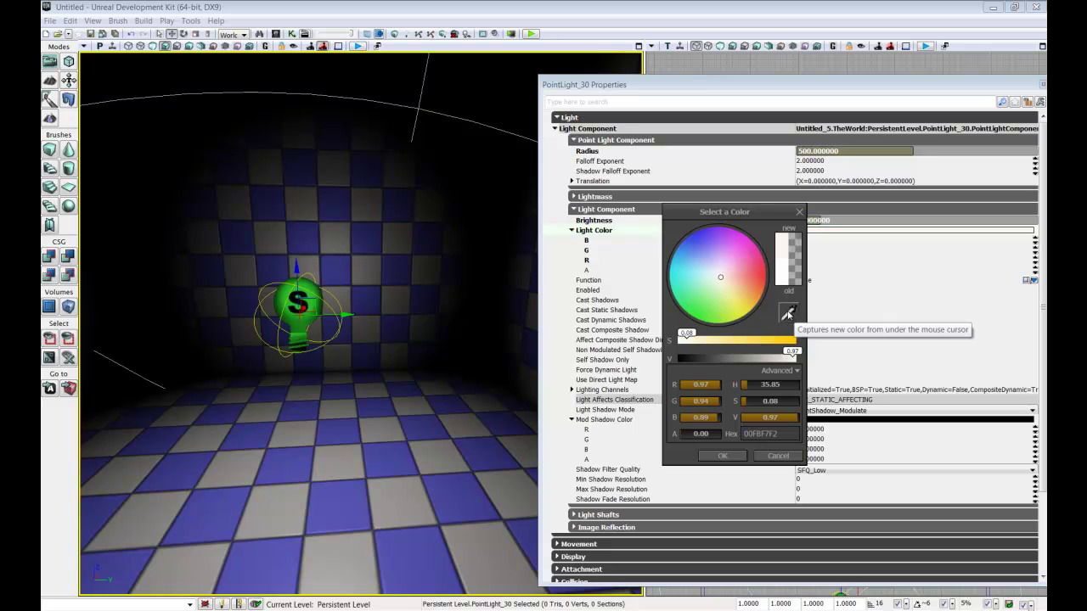
Step: Try sampling a blue from the viewport and a dark grey from the wheel, then close the color picker without accepting
{"action": "left_click", "coordinate": [787, 315]}
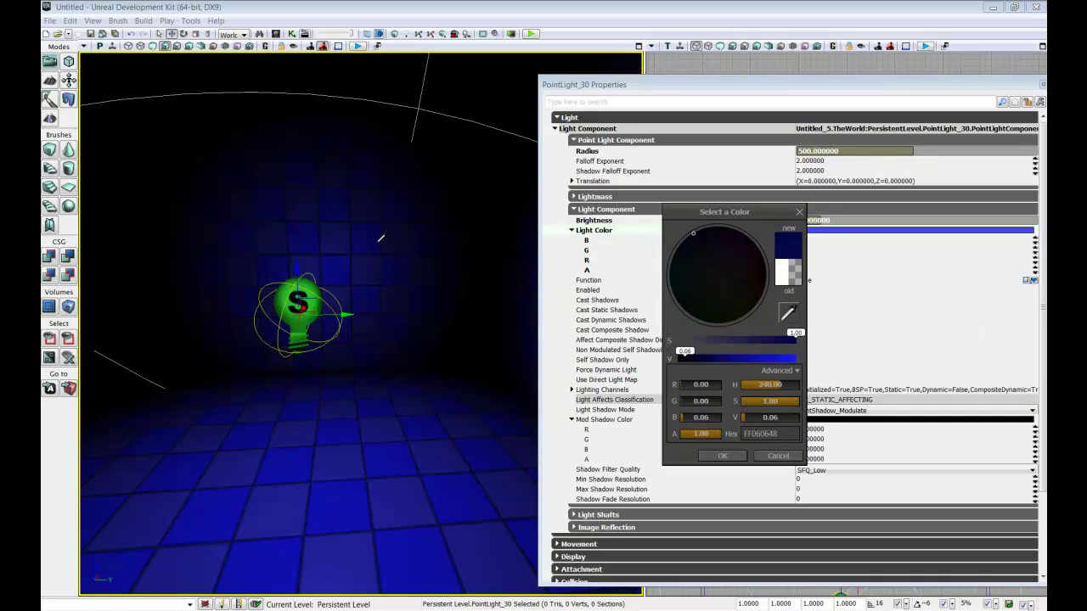
{"action": "left_click_drag", "start_coordinate": [680, 357], "coordinate": [690, 355]}
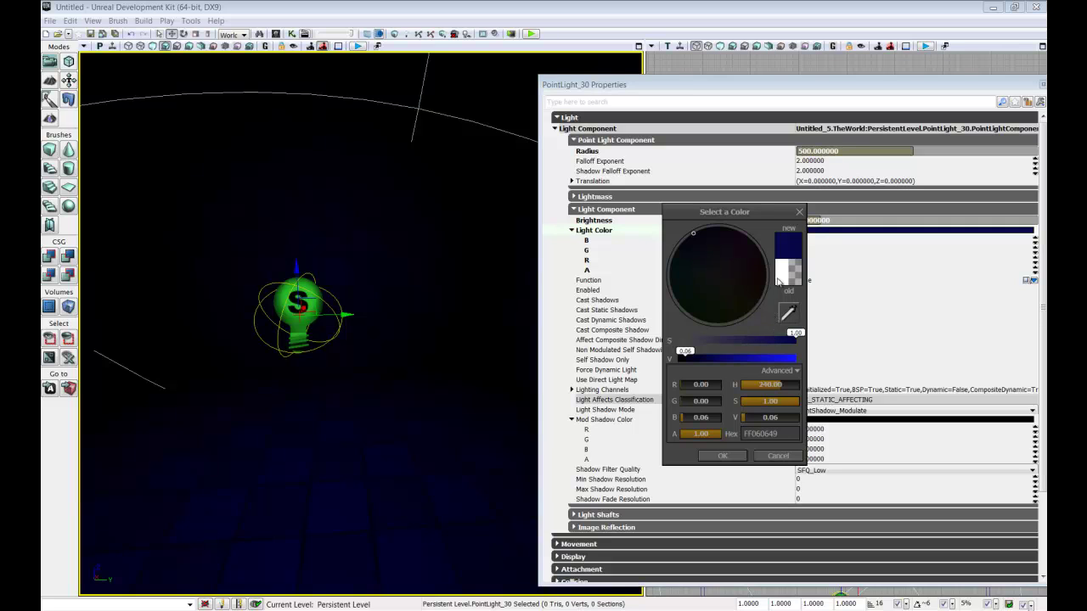
{"action": "left_click", "coordinate": [714, 279]}
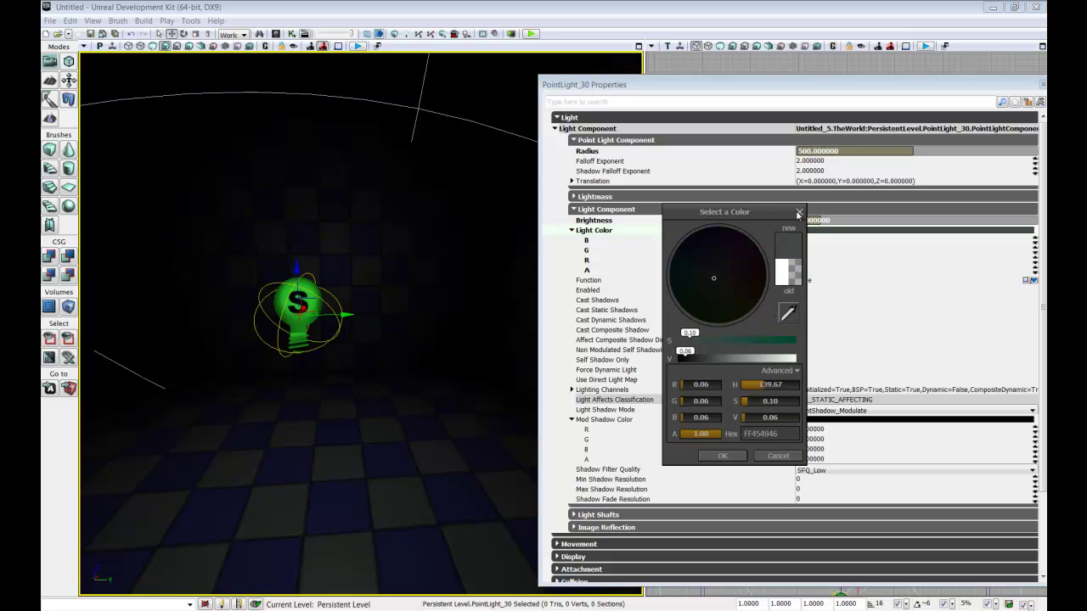
{"action": "left_click", "coordinate": [798, 213]}
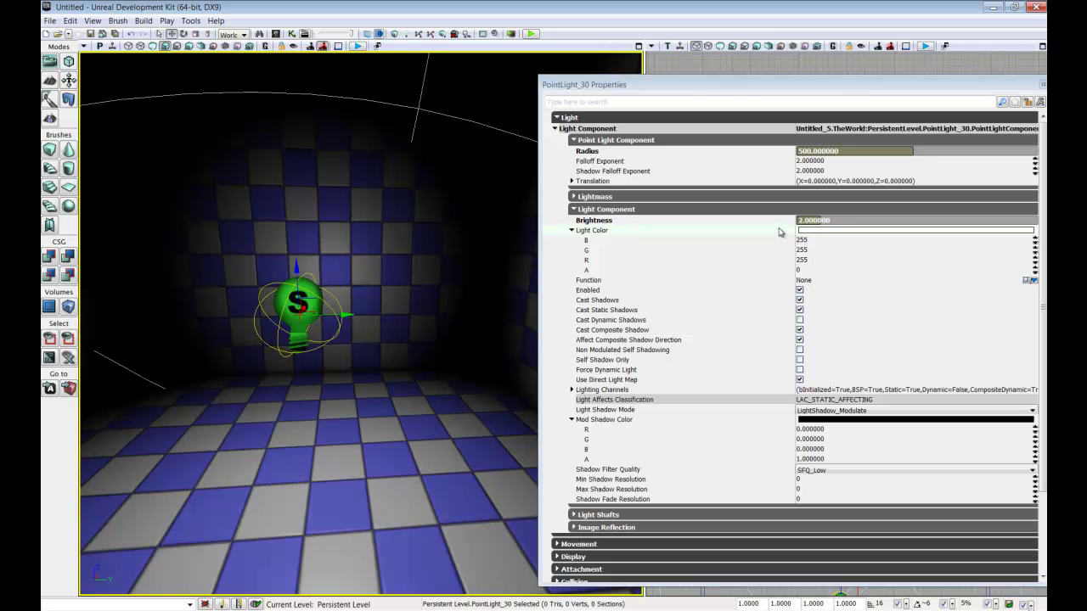
Step: Set the point light's Light Color components to B 200, G 88 and R 144
{"action": "left_click", "coordinate": [801, 240]}
{"action": "left_click", "coordinate": [801, 249]}
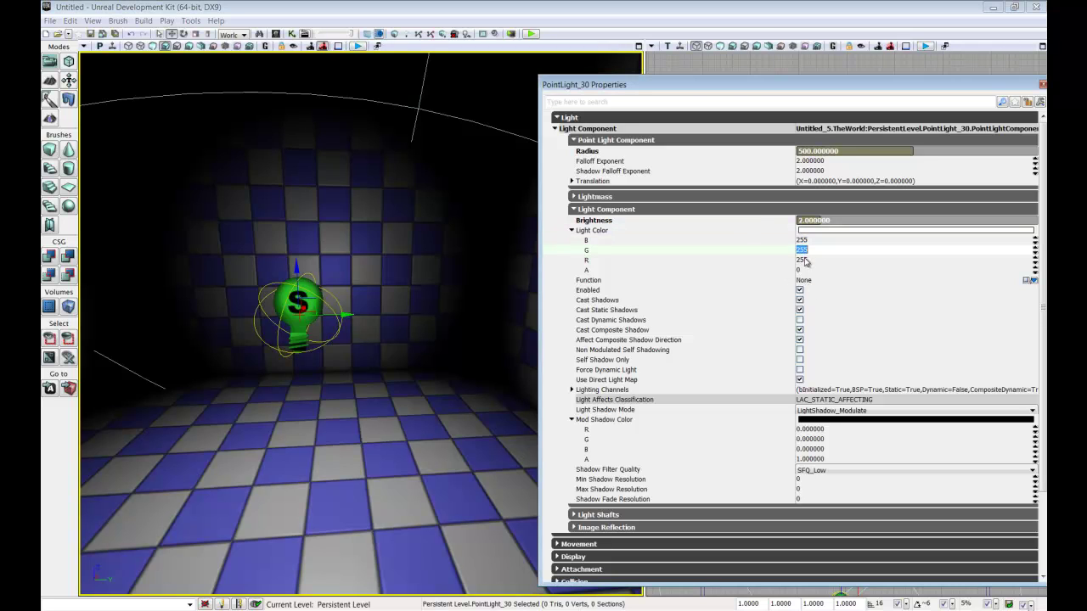
{"action": "left_click", "coordinate": [811, 241]}
{"action": "type", "text": "200"}
{"action": "key", "text": "Return"}
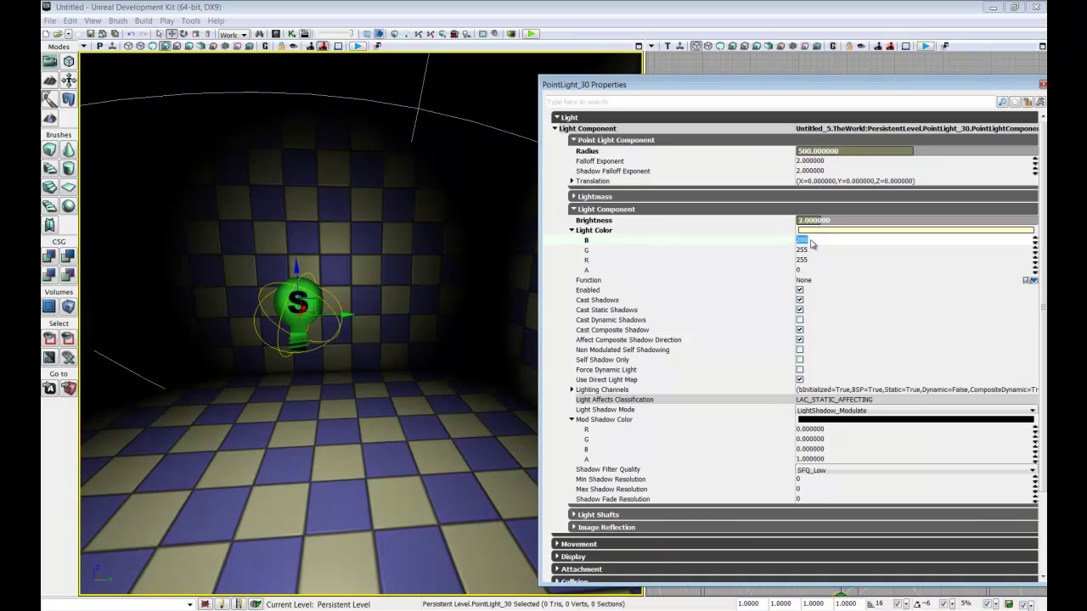
{"action": "left_click", "coordinate": [811, 250]}
{"action": "type", "text": "88"}
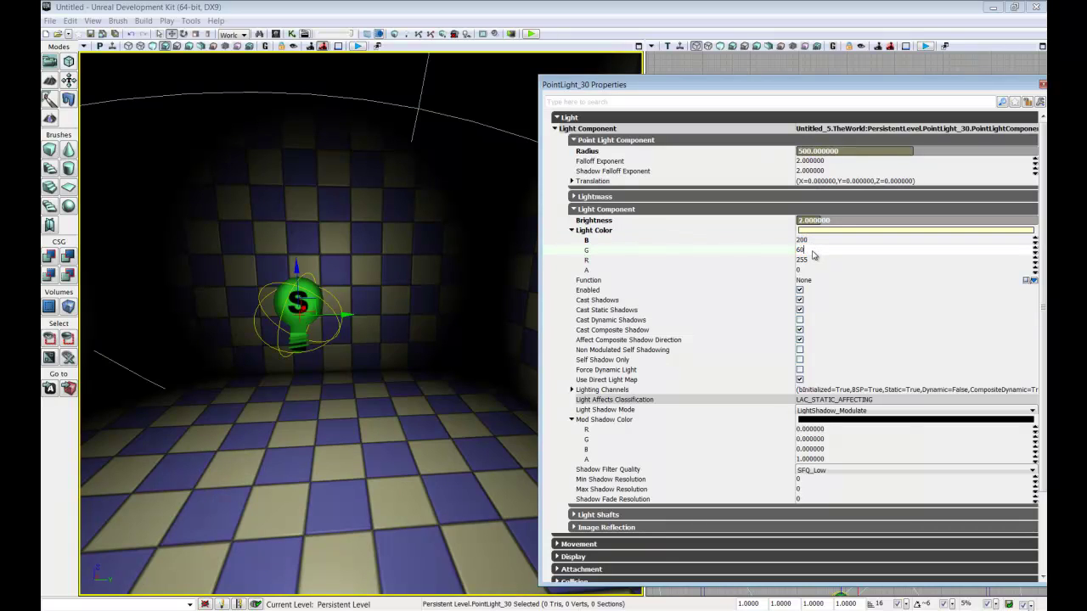
{"action": "key", "text": "Return"}
{"action": "left_click", "coordinate": [811, 260]}
{"action": "type", "text": "144"}
{"action": "key", "text": "Return"}
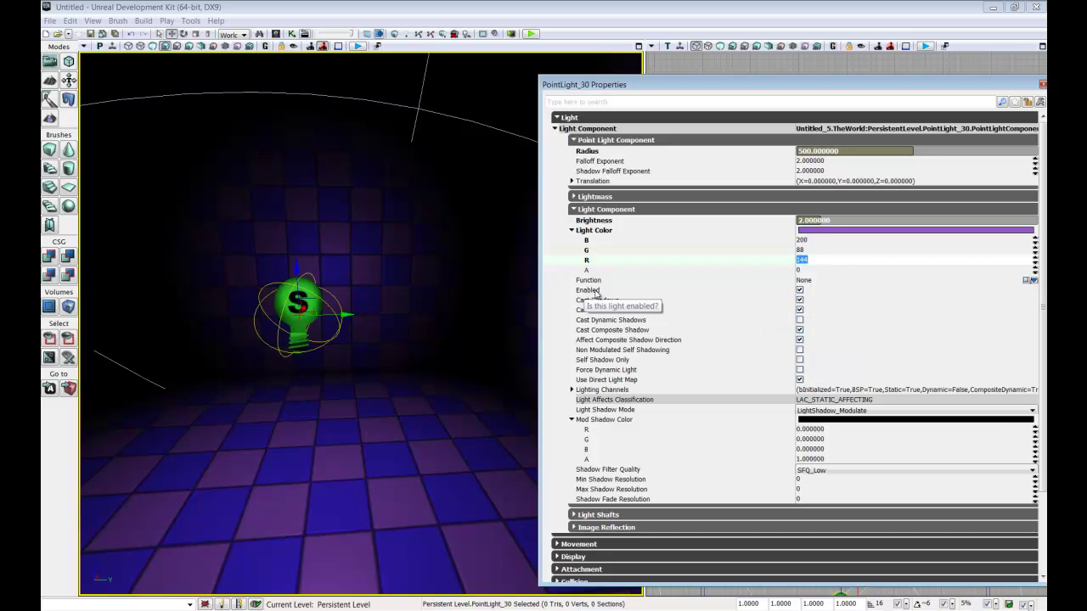
Step: Switch the point light's Enabled option off and back on, then do the same with Cast Shadows
{"action": "left_click", "coordinate": [800, 291]}
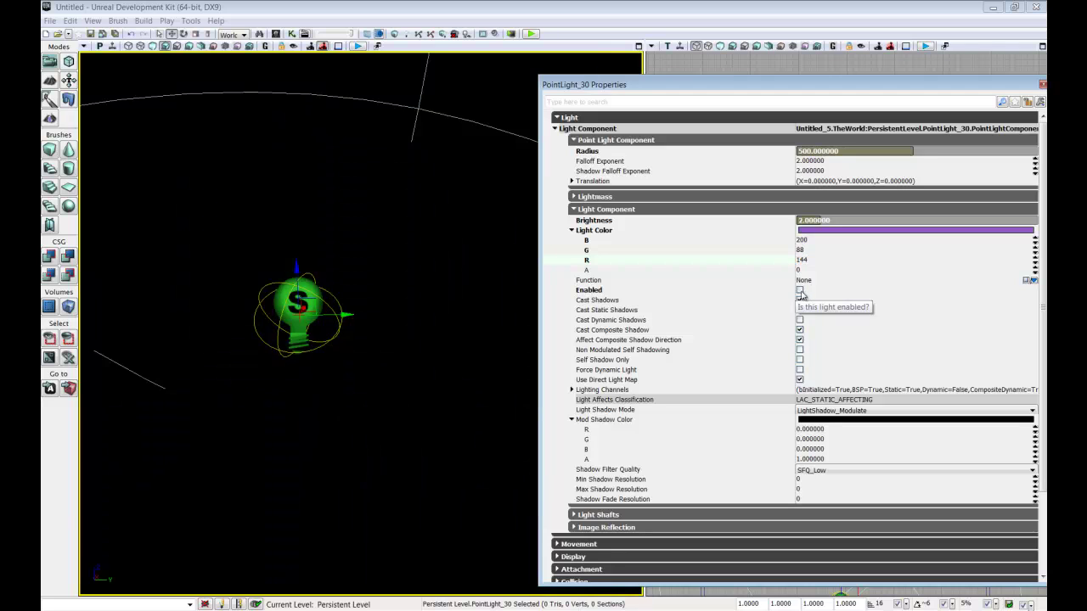
{"action": "left_click", "coordinate": [799, 291]}
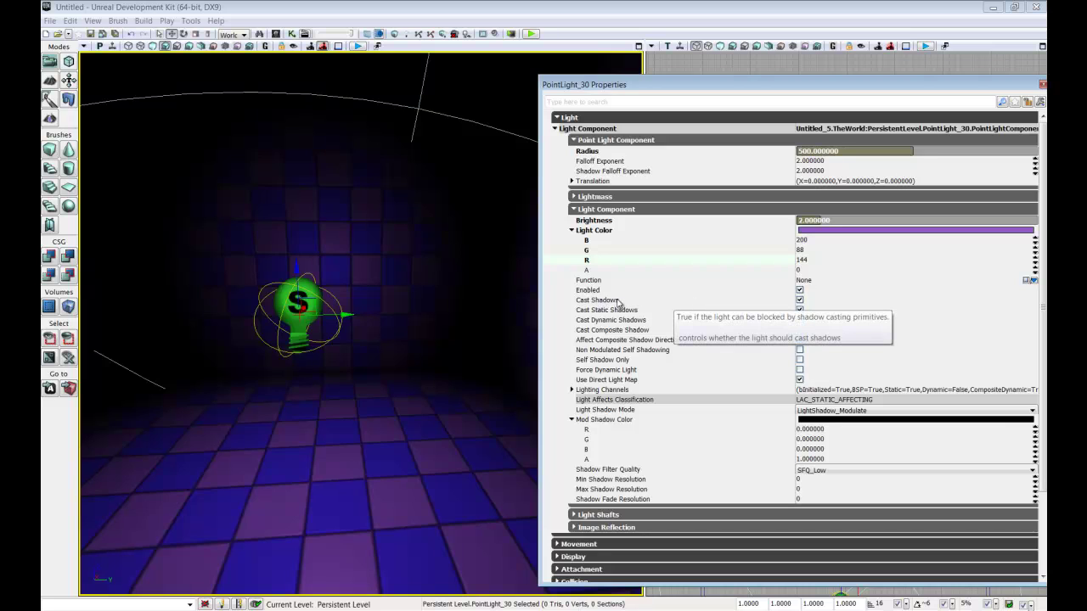
{"action": "left_click", "coordinate": [799, 301]}
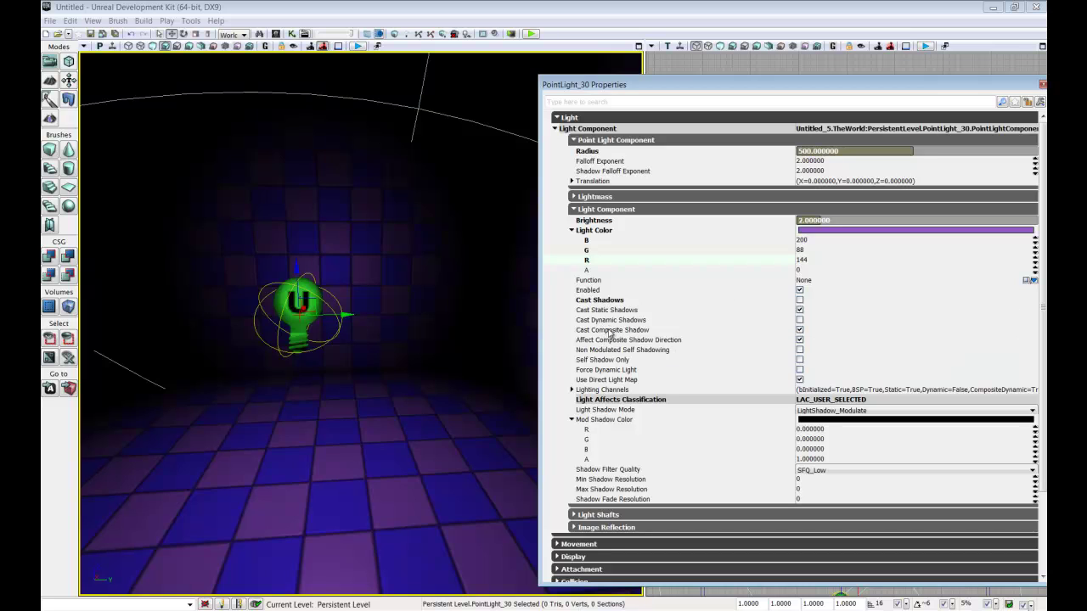
{"action": "left_click", "coordinate": [799, 299]}
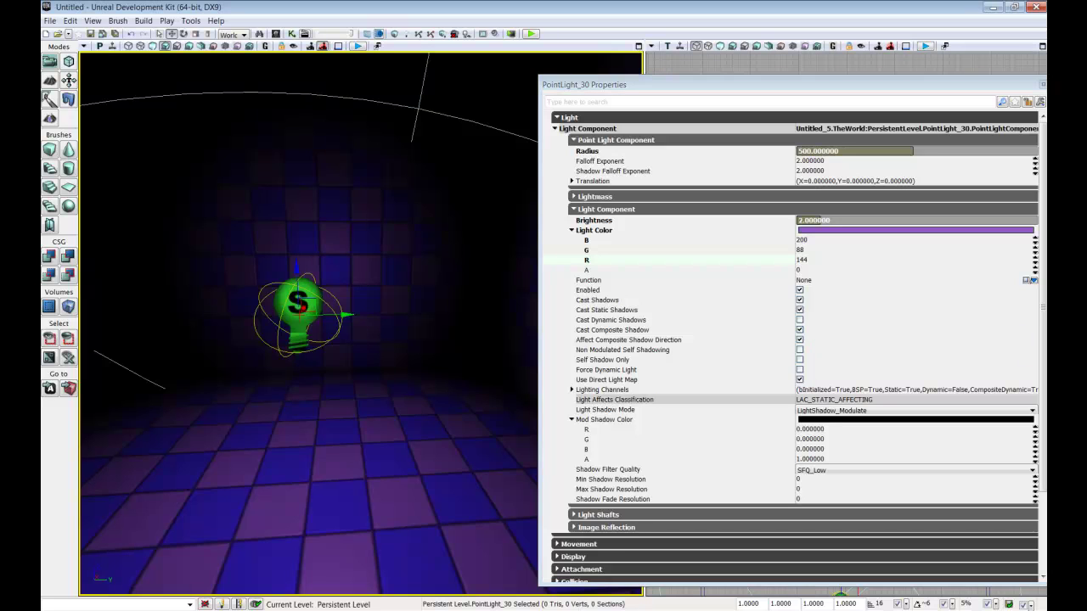